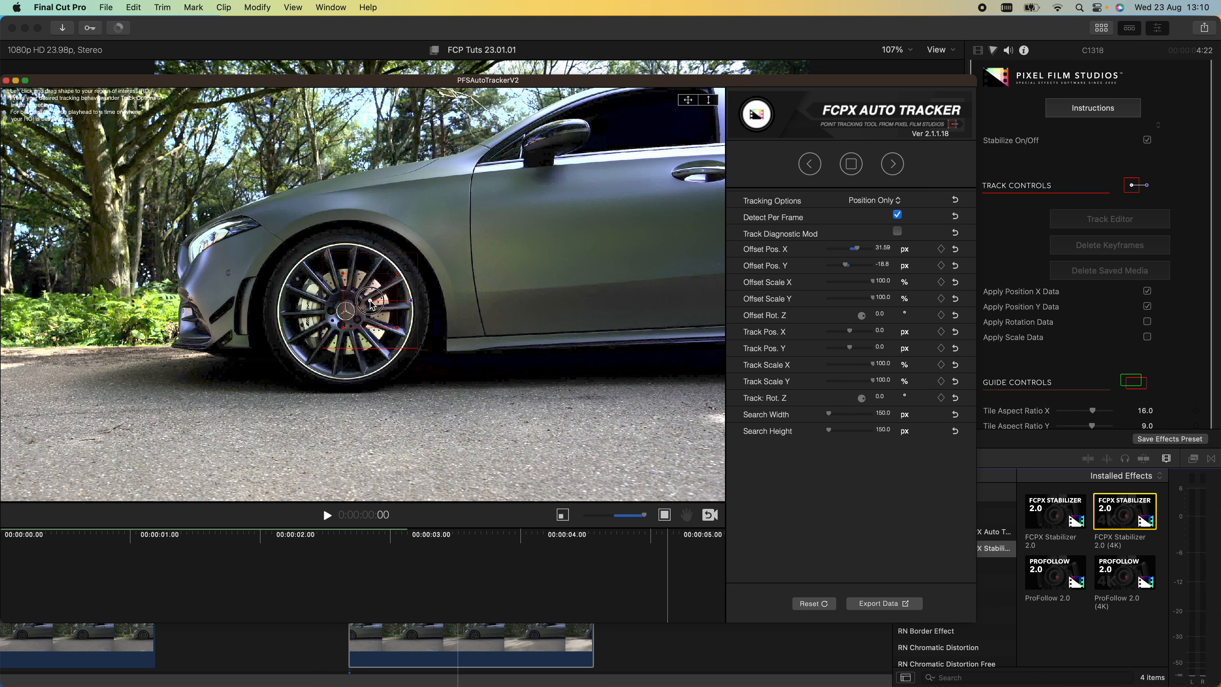
- Reverse the car clip's playback
left_click(893, 165)
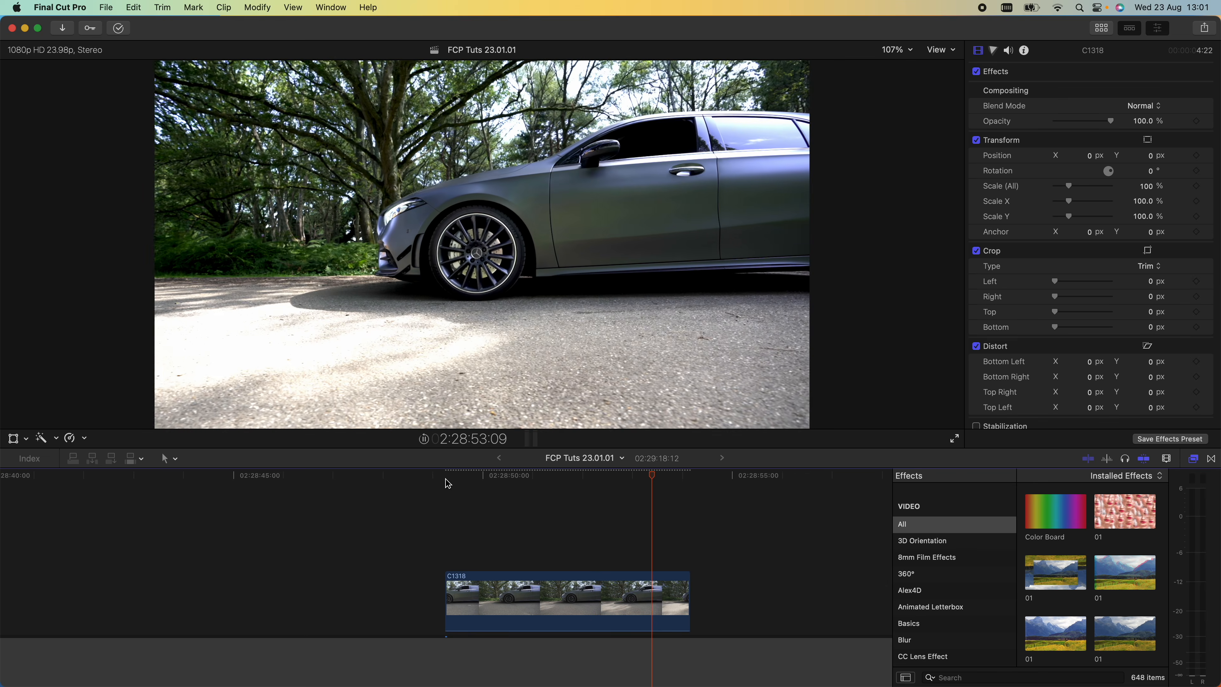
left_click(508, 479)
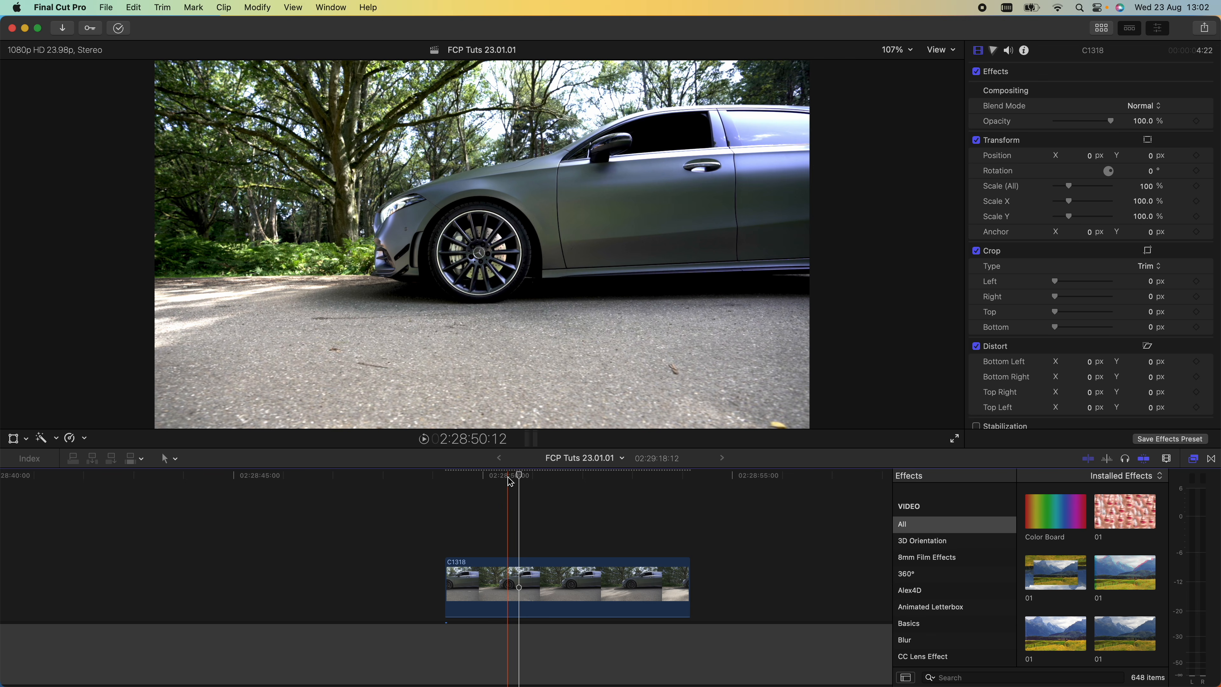
left_click(520, 579)
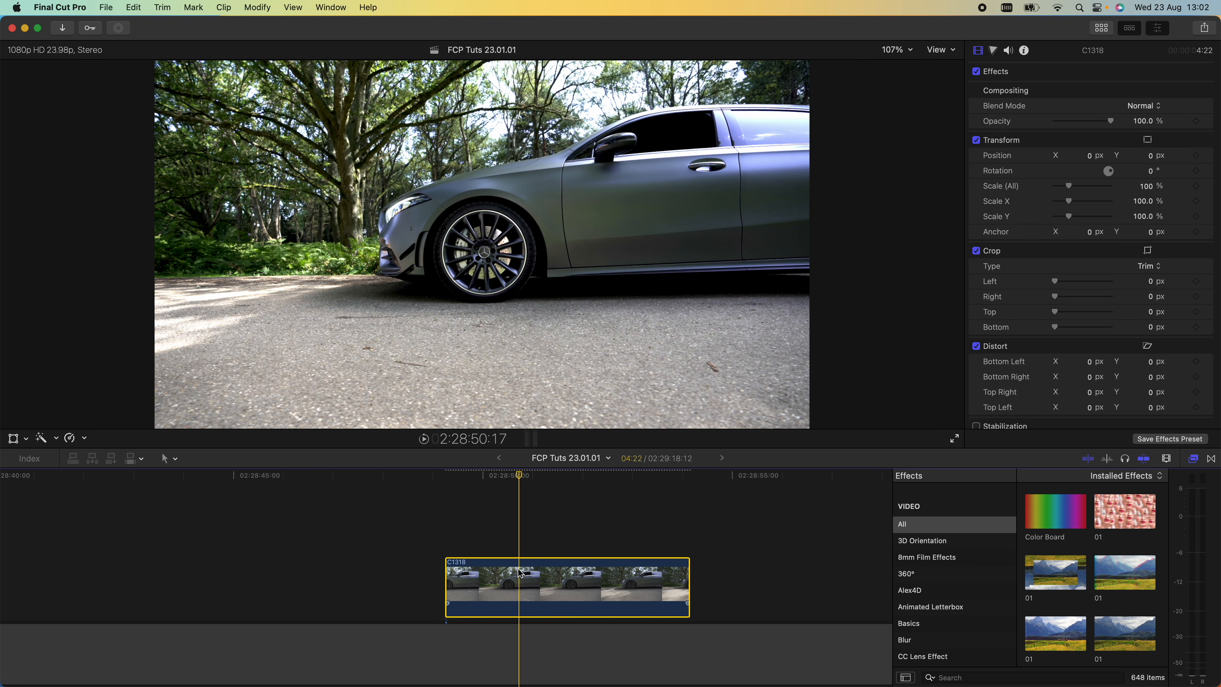
left_click(82, 438)
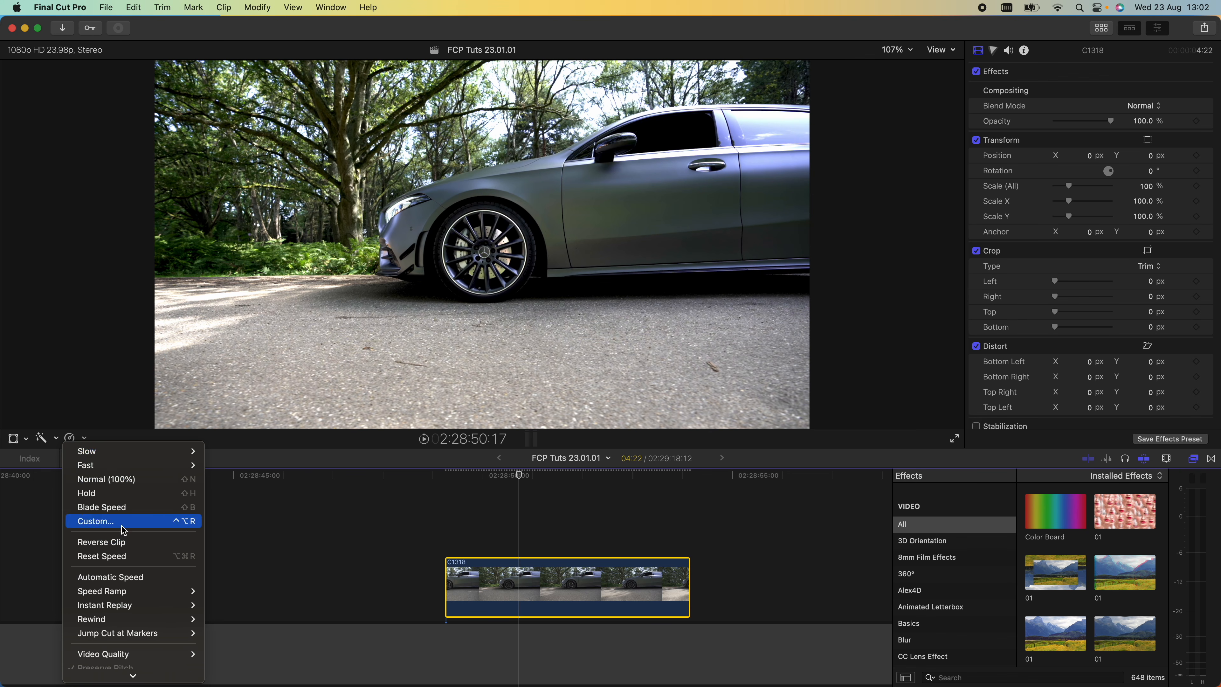
left_click(123, 542)
- Add an object tracker to the clip and fit its box around the front wheel
left_click(528, 477)
scroll(1028, 331, "down", 10)
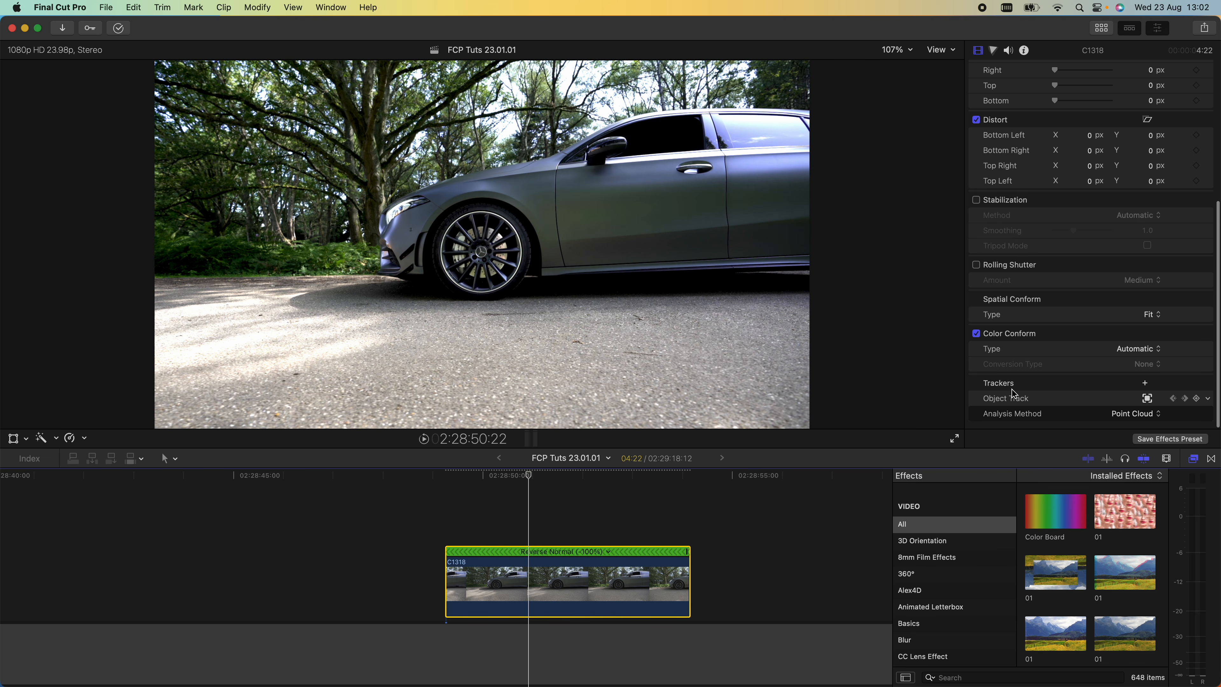
left_click(1146, 383)
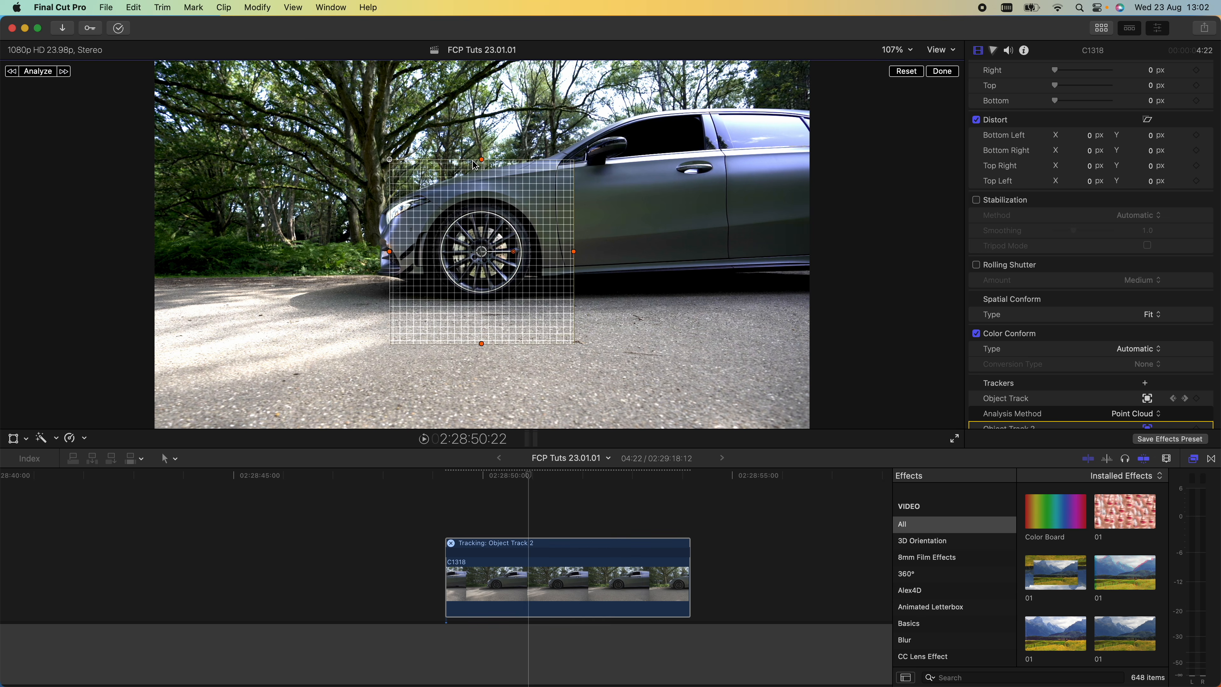
left_click_drag(482, 161, 482, 209)
left_click_drag(389, 208, 490, 202)
left_click_drag(392, 254, 440, 252)
- Set the second tracker's analysis method to Point Cloud and analyze the wheel's movement
scroll(1135, 404, "down", 2)
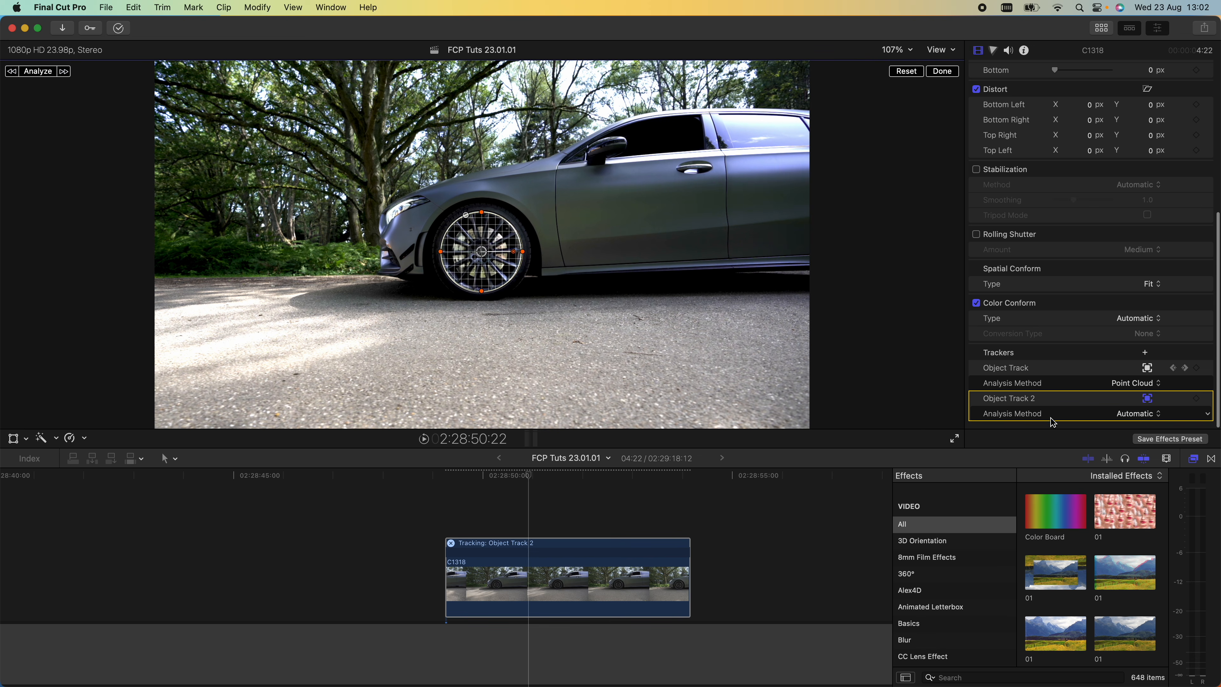
left_click(1130, 415)
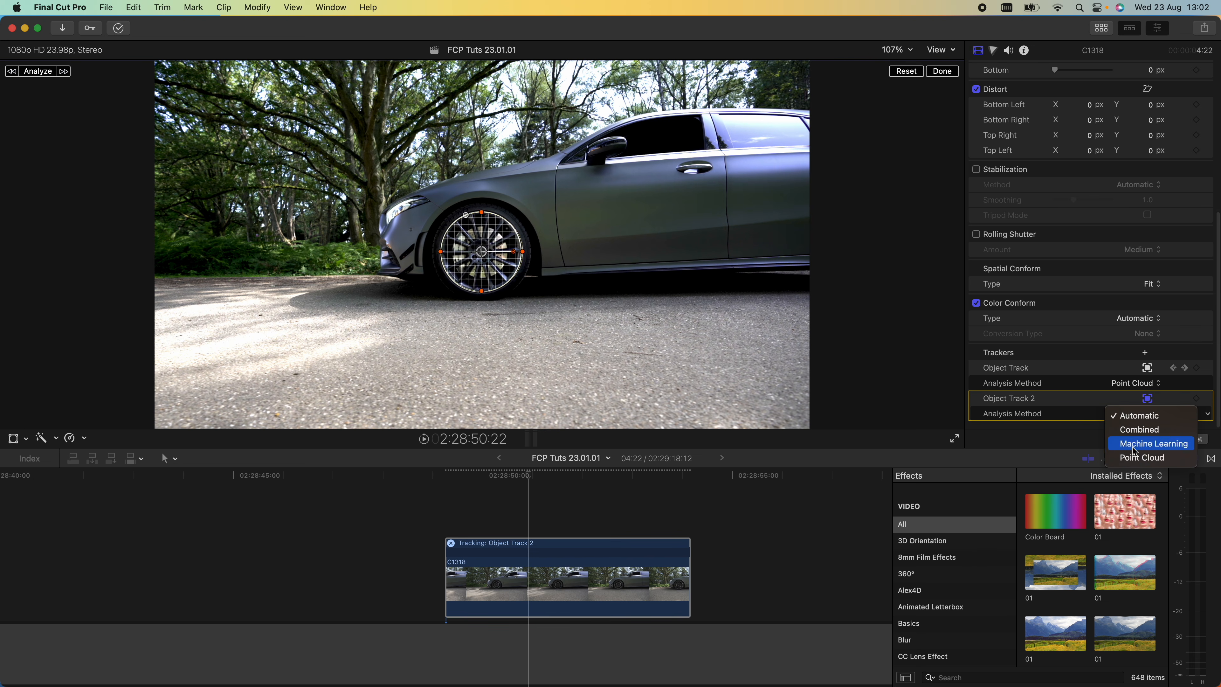
left_click(1142, 460)
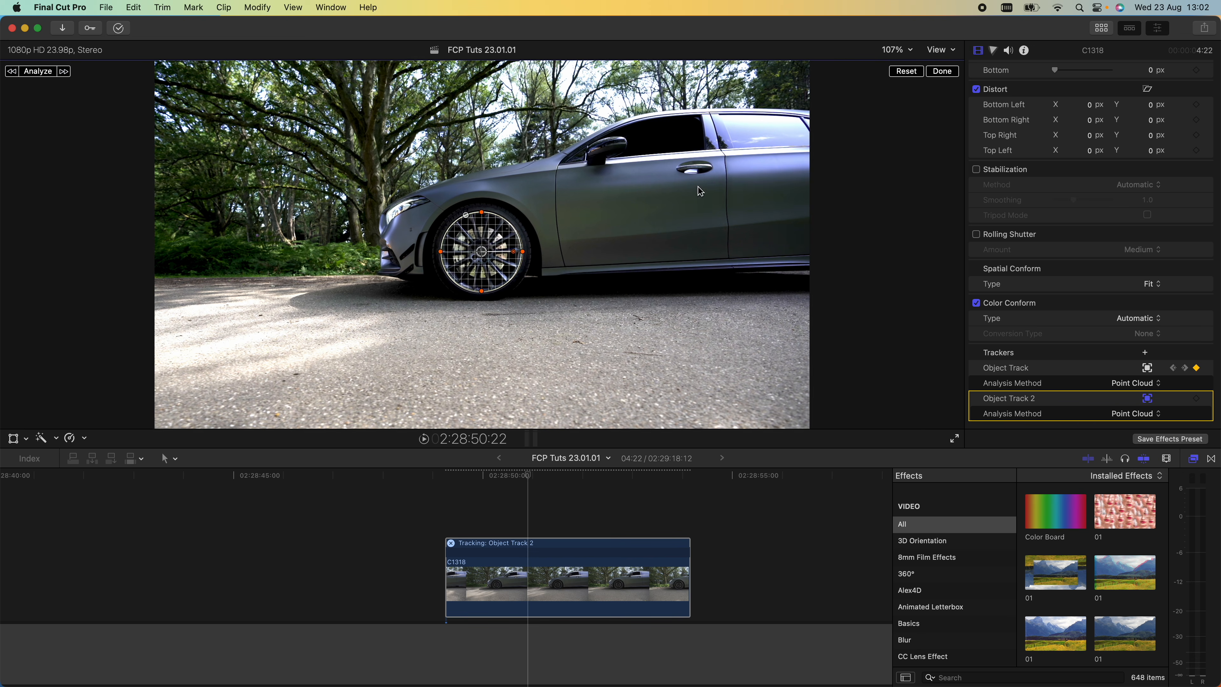
left_click(37, 73)
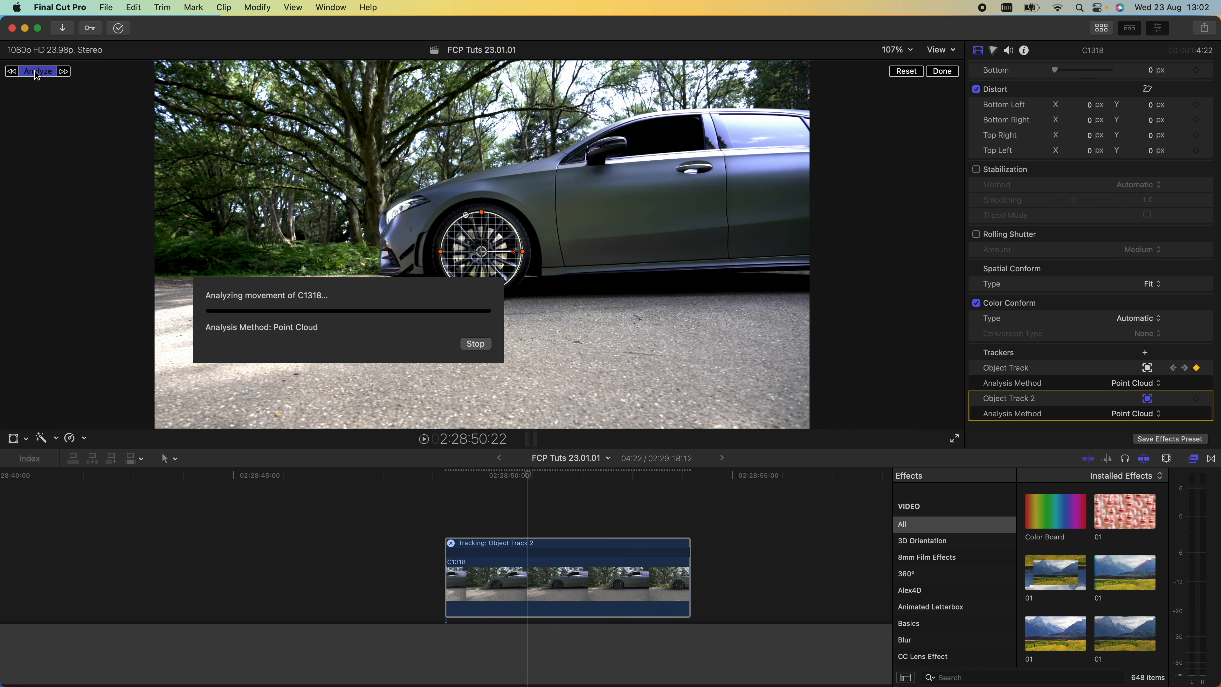
- Set the duplicated upper clip back to normal forward playback
mouse_move(482, 476)
left_mouse_down()
mouse_move(641, 485)
mouse_move(499, 478)
left_mouse_up()
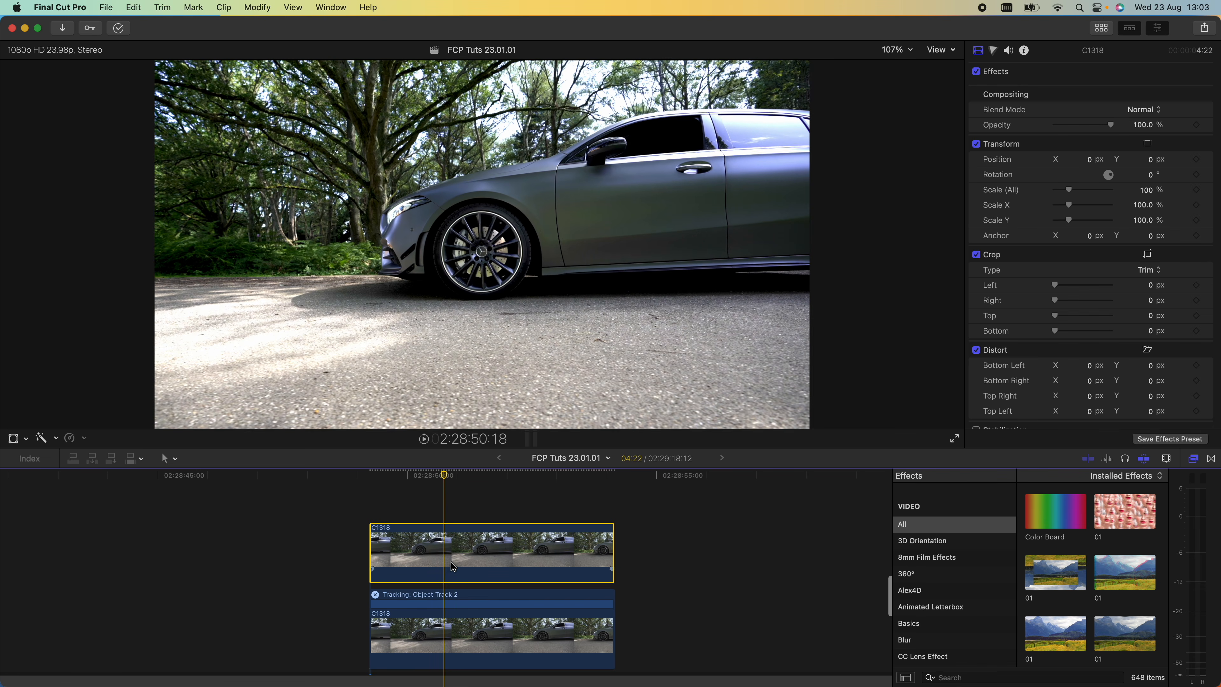
left_click(460, 565)
left_click(77, 438)
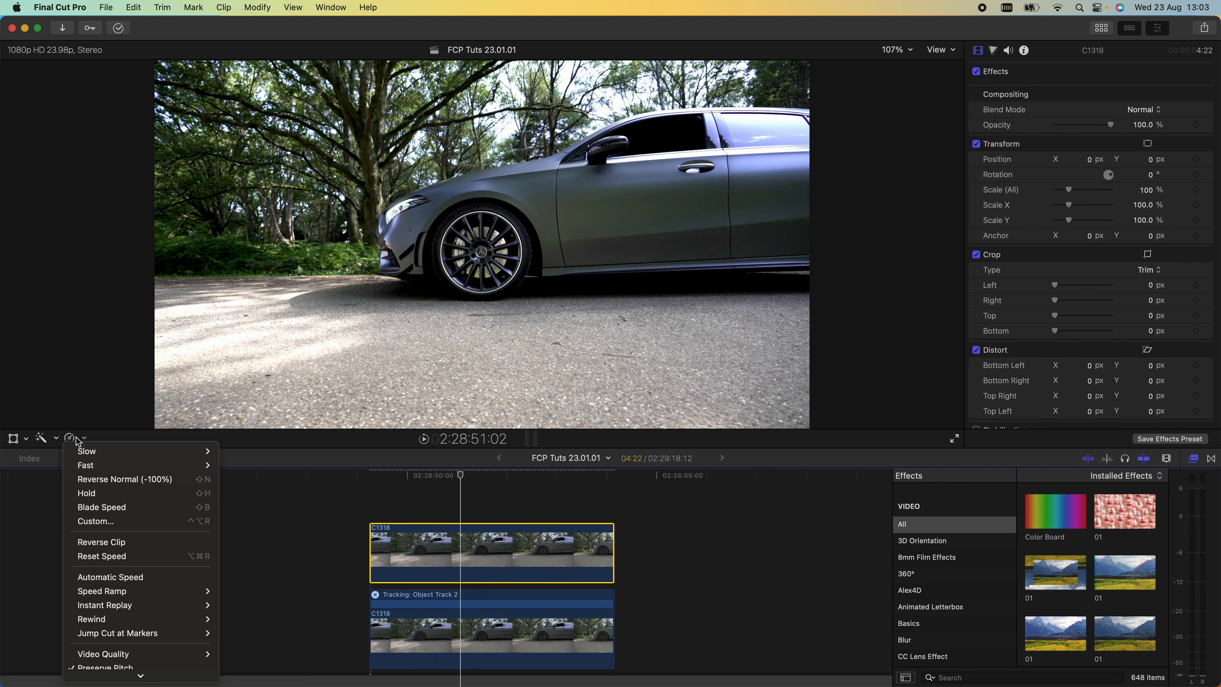
left_click(124, 541)
- Attach the upper clip's transform to Object Track 2 as an offset applying rotation
key("space")
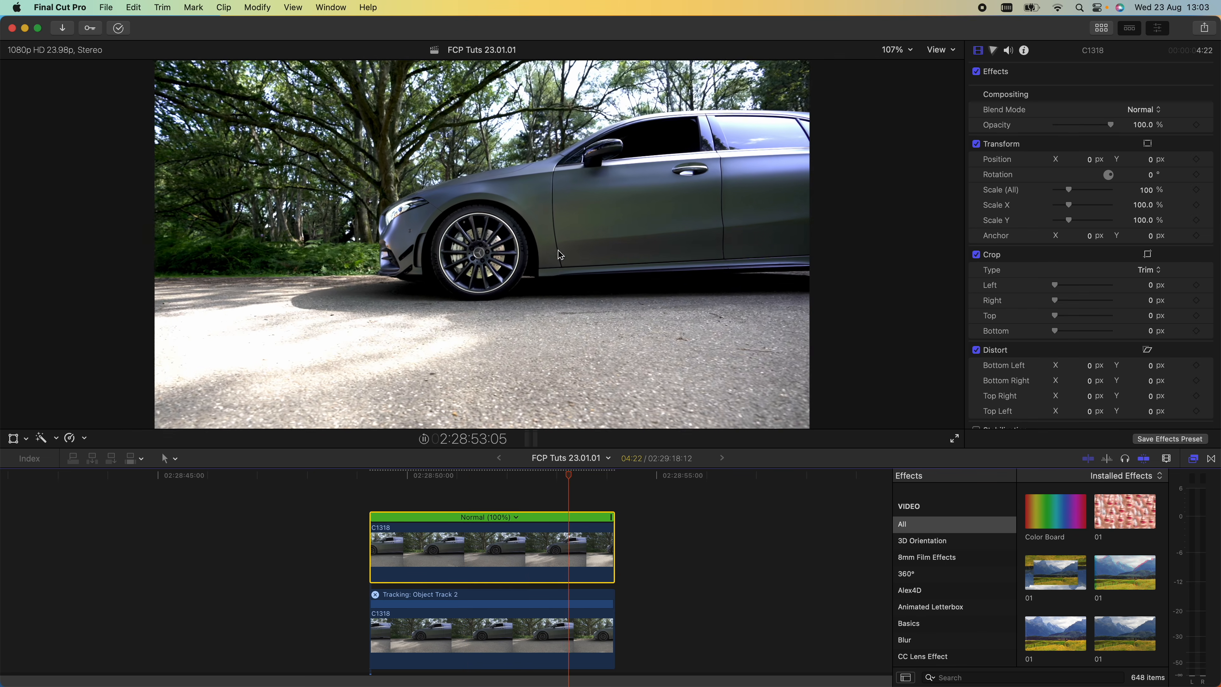
left_click(13, 440)
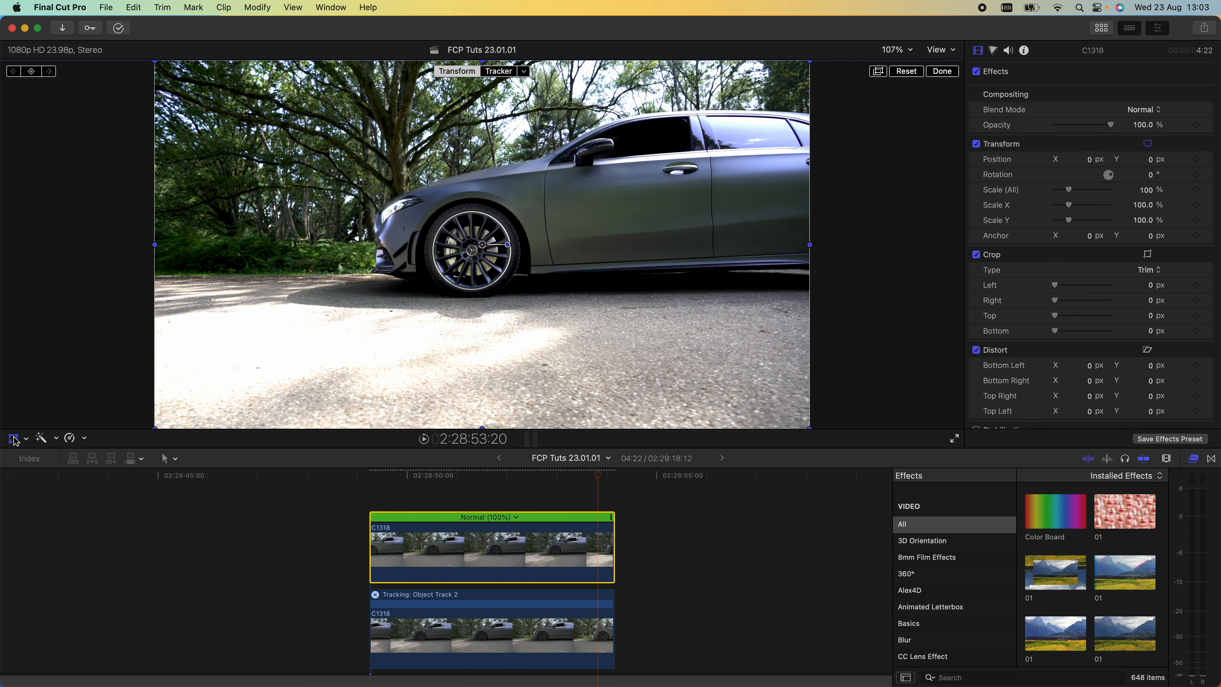
left_click(525, 71)
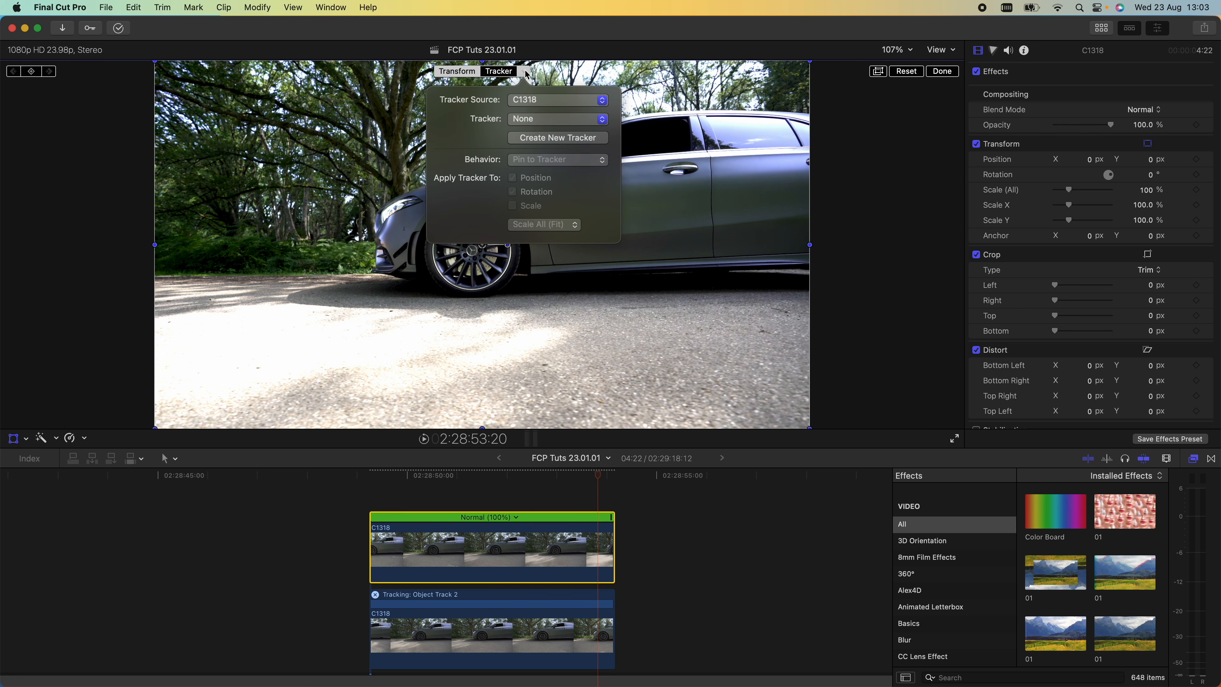
left_click(529, 120)
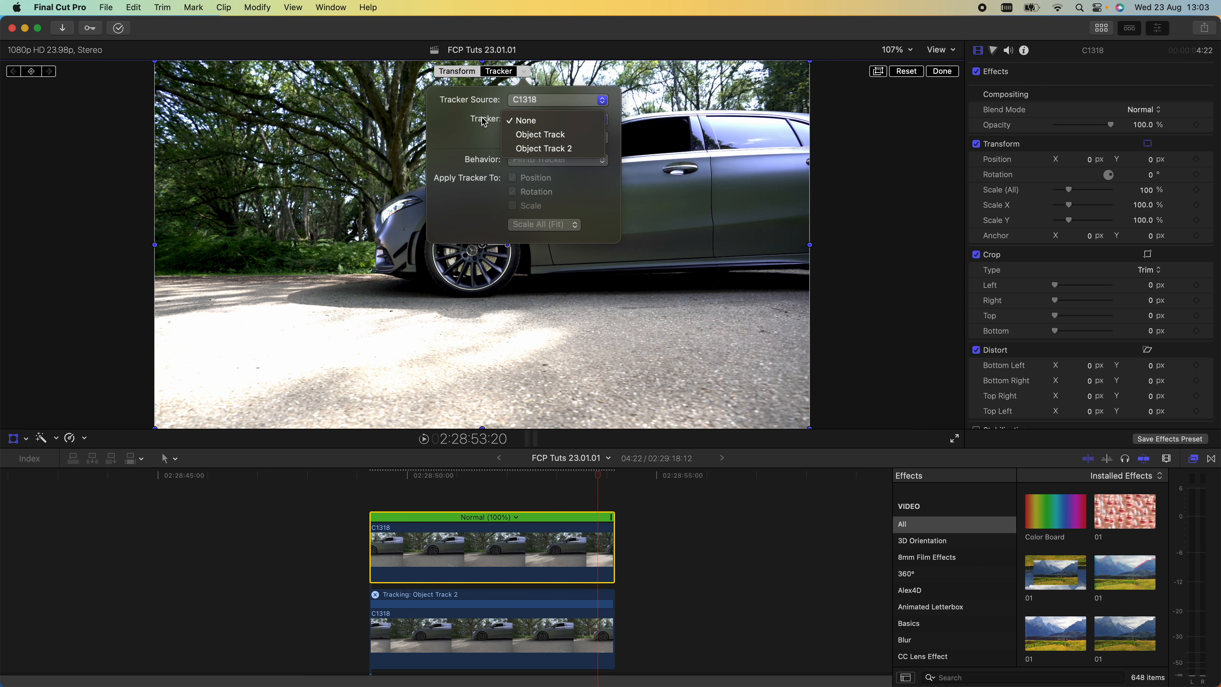
left_click(553, 149)
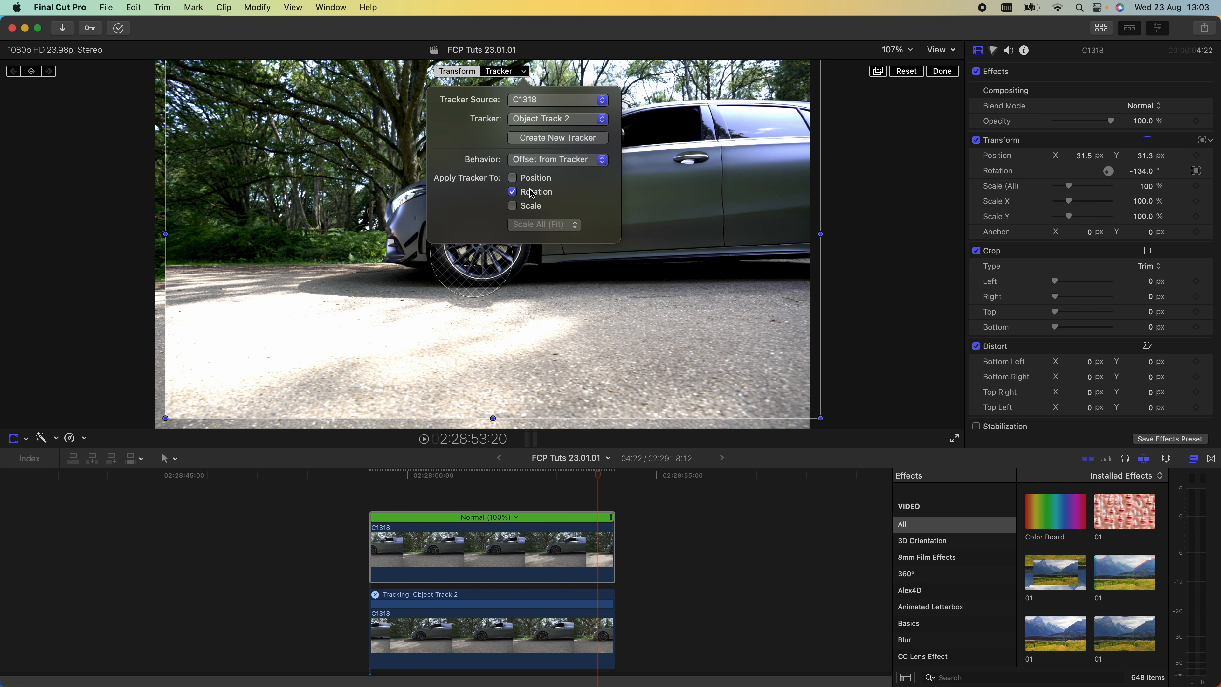
left_click(943, 72)
- Scale the tracked upper clip up to 184% to fill the frame
left_click_drag(413, 475, 378, 474)
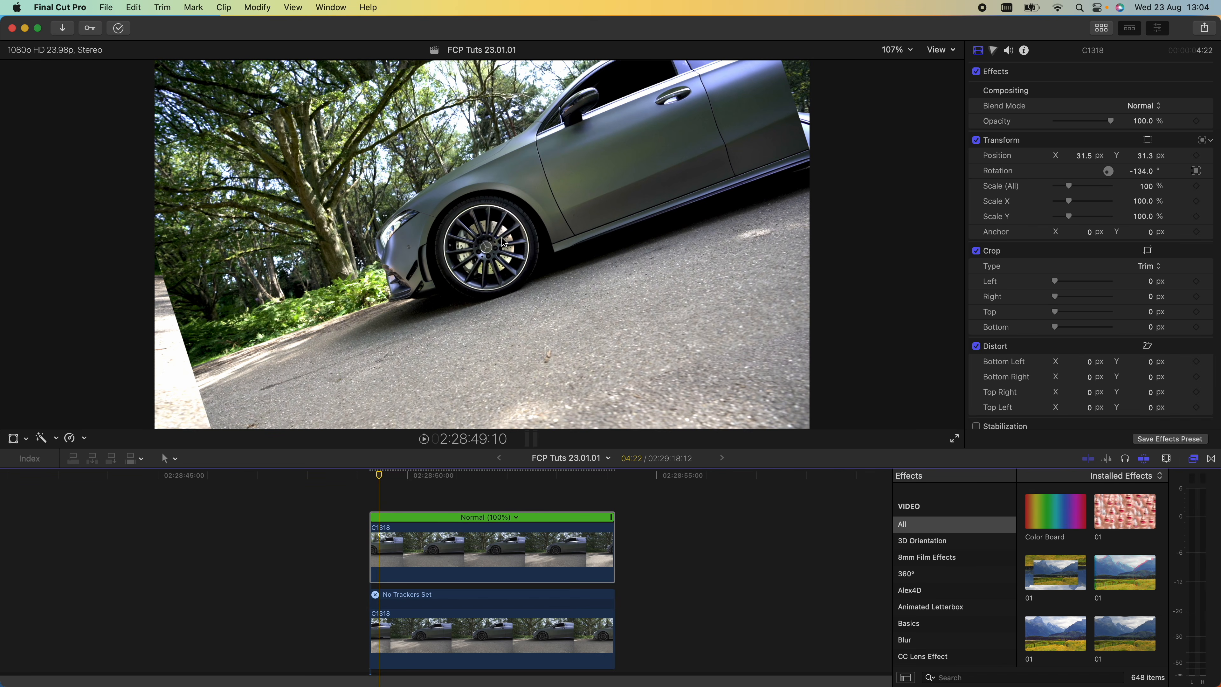
key("space")
key("space")
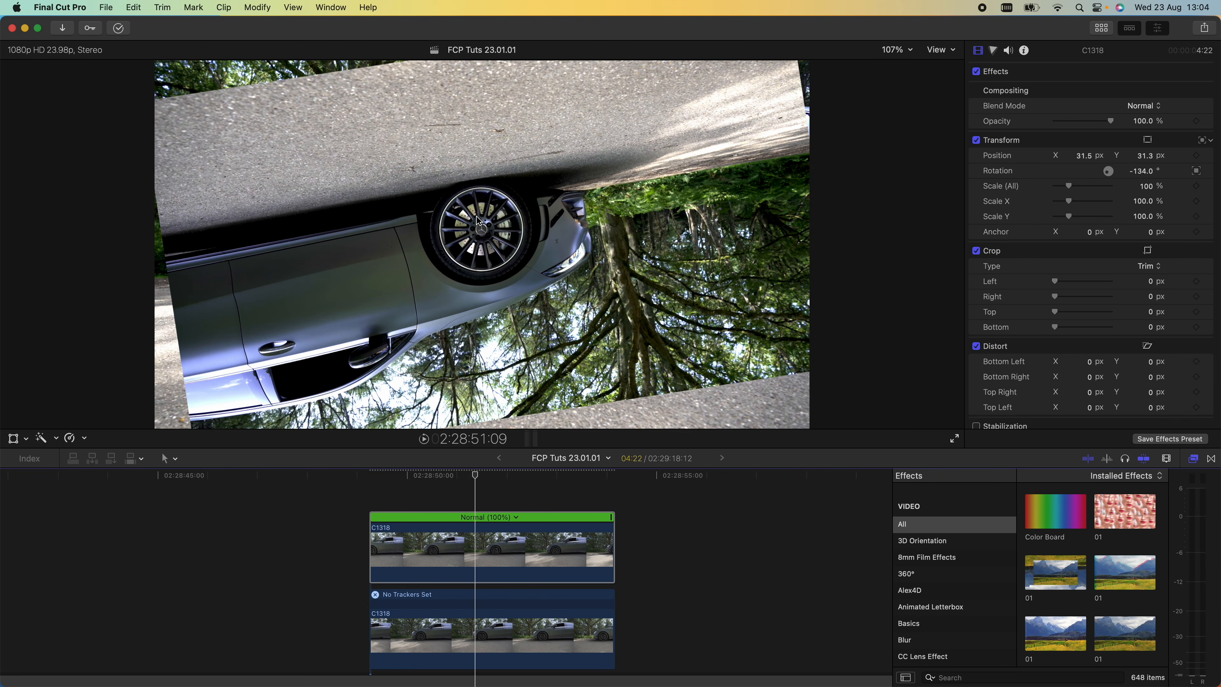
left_click_drag(454, 476, 428, 476)
left_click_drag(1068, 187, 1077, 187)
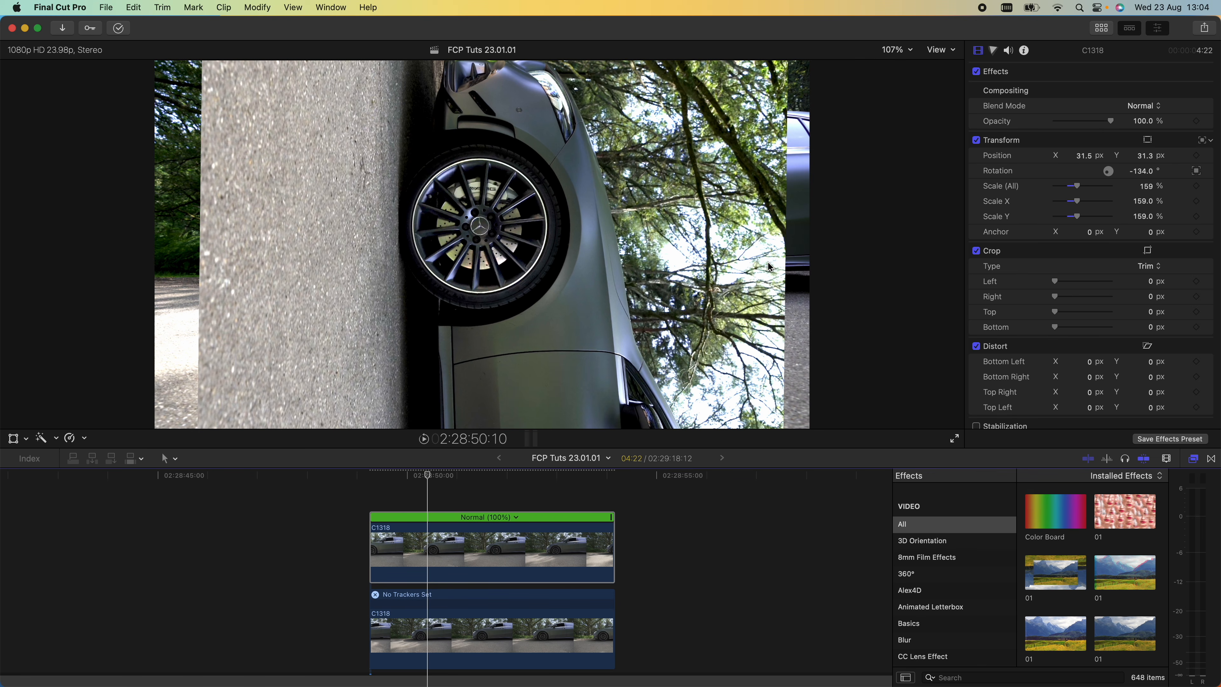
left_click_drag(1077, 186, 1081, 187)
- Add transform keyframes for the upper clip at its first frame
key("j")
key("l")
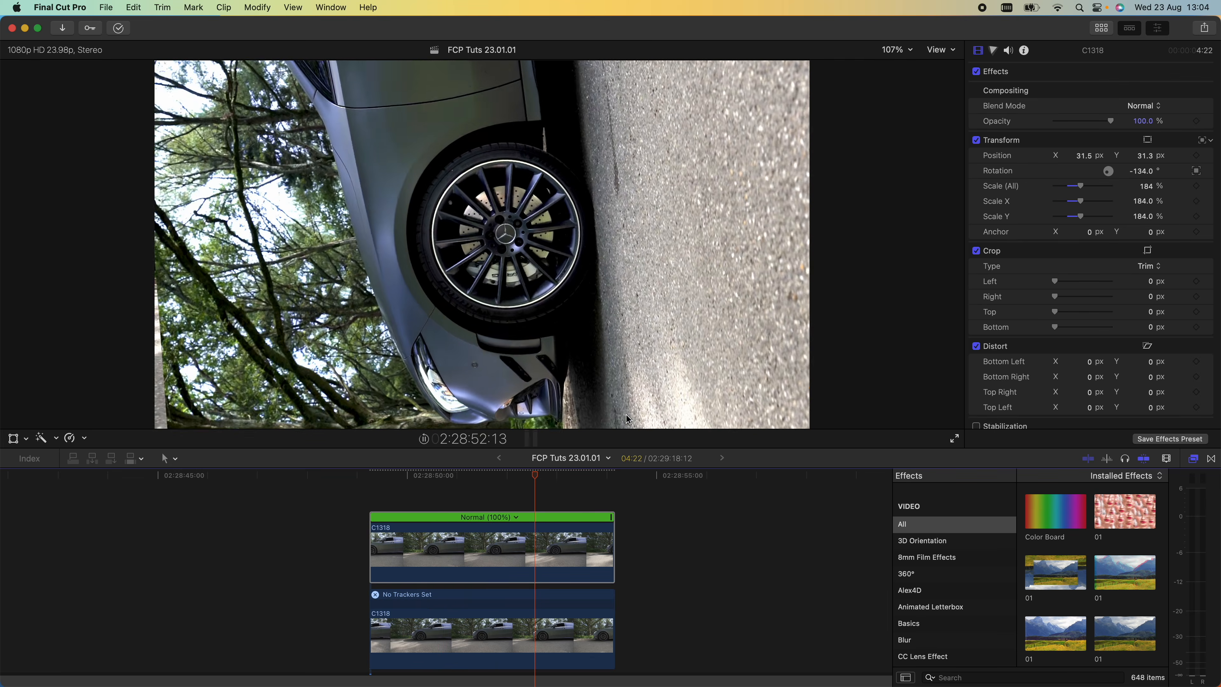
left_click(404, 476)
left_click_drag(404, 476, 374, 476)
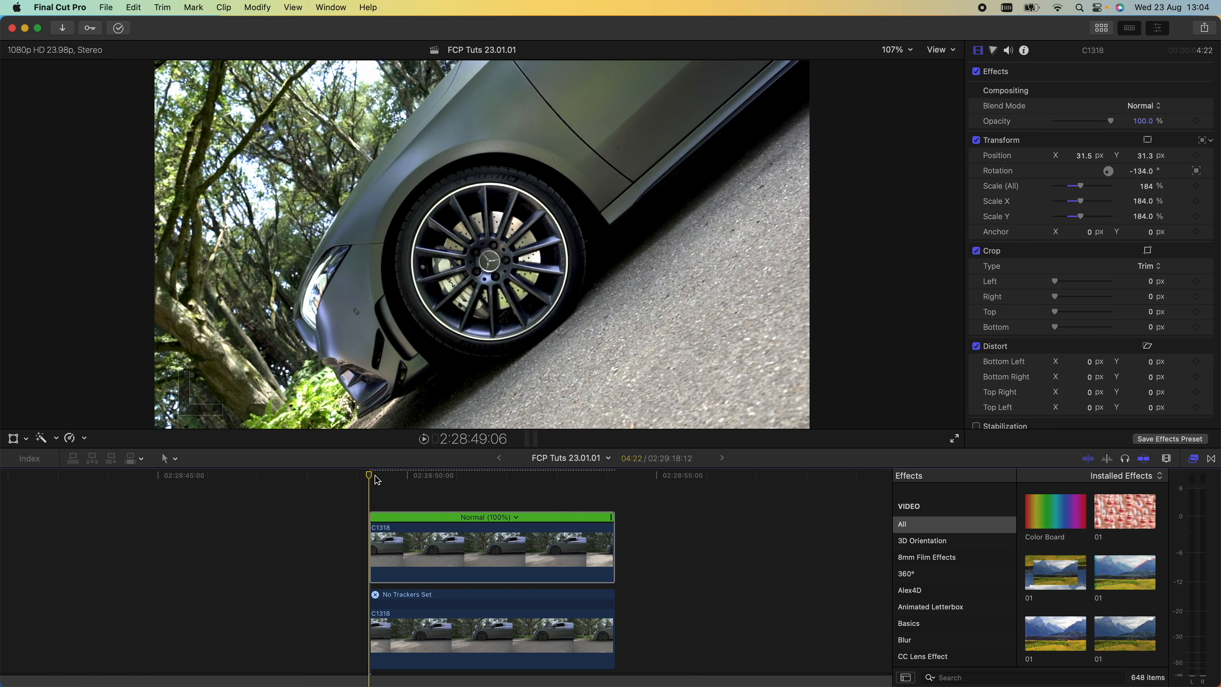
left_click(14, 438)
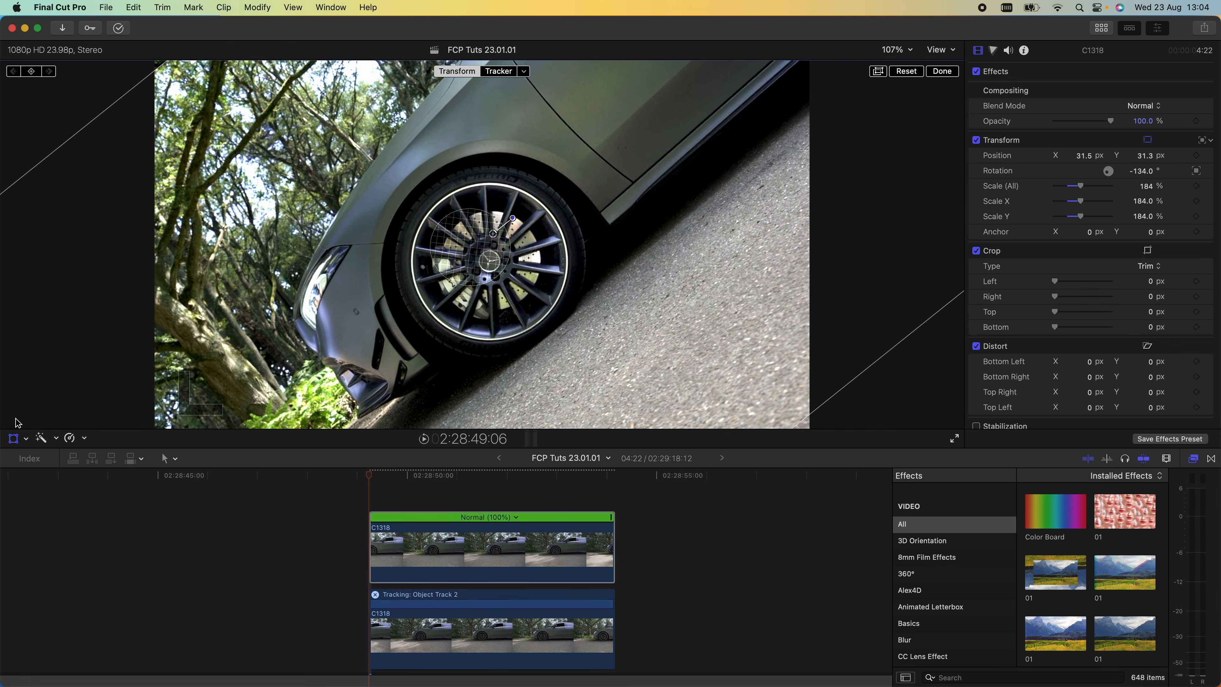
left_click(32, 71)
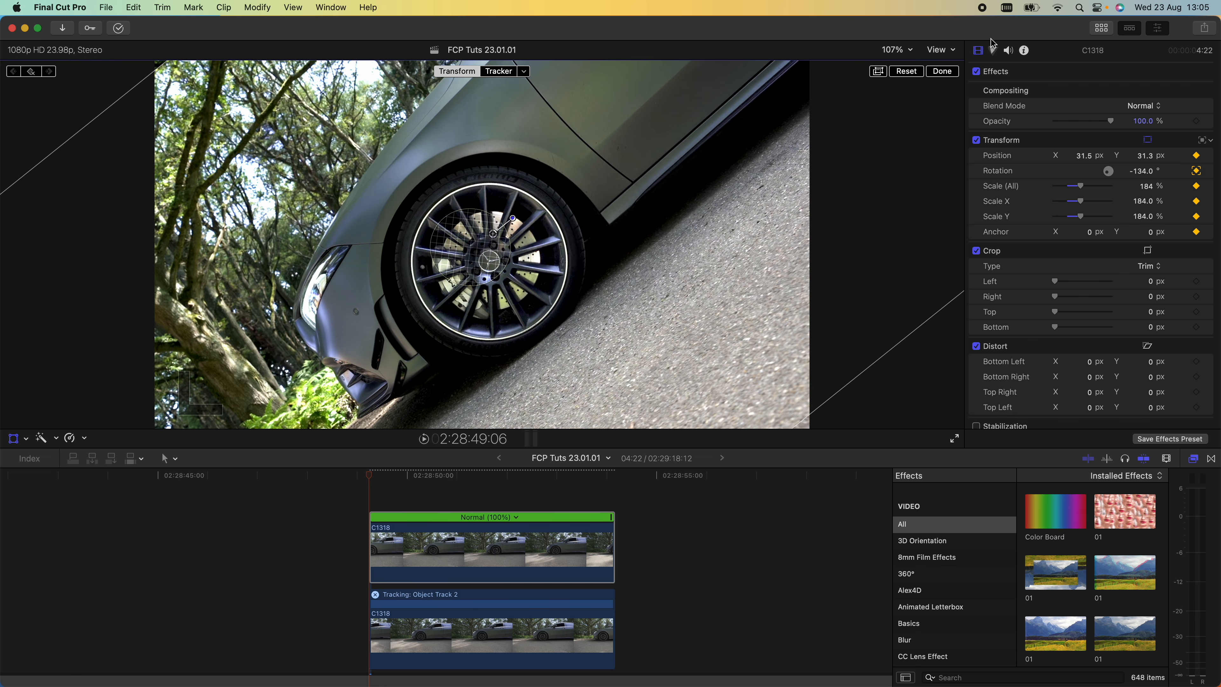
- Show the horizon overlay and move the clip so the wheel hub sits on the crosshair
left_click(938, 54)
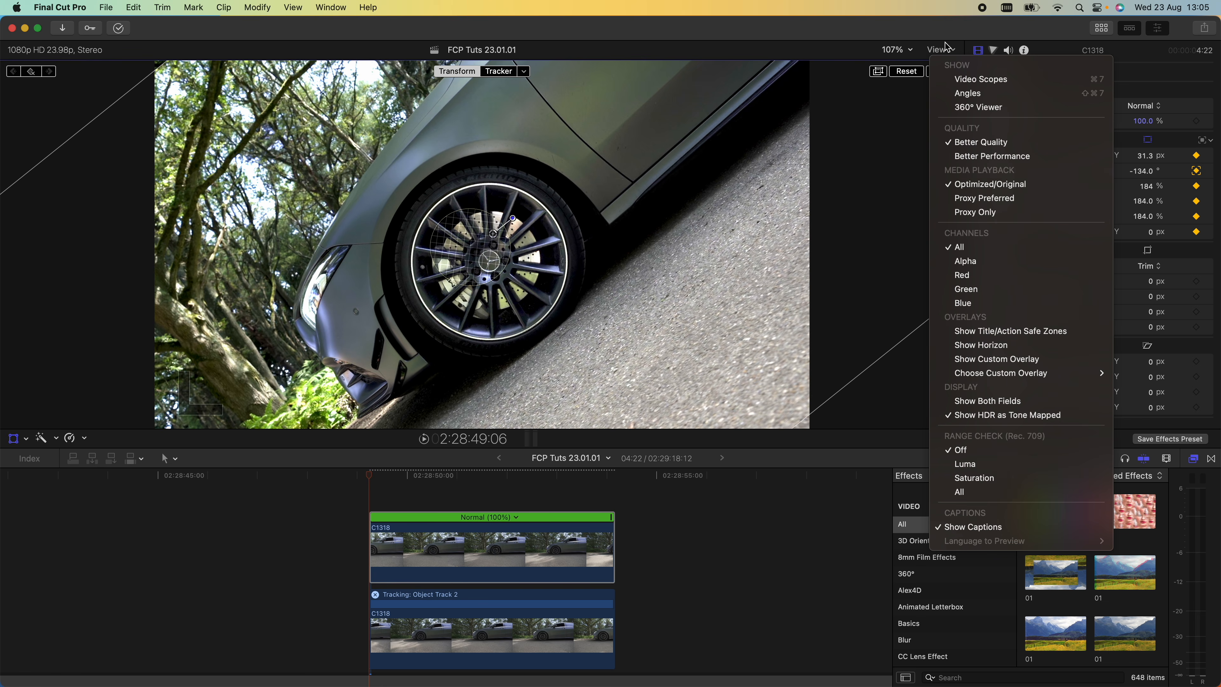
left_click(980, 345)
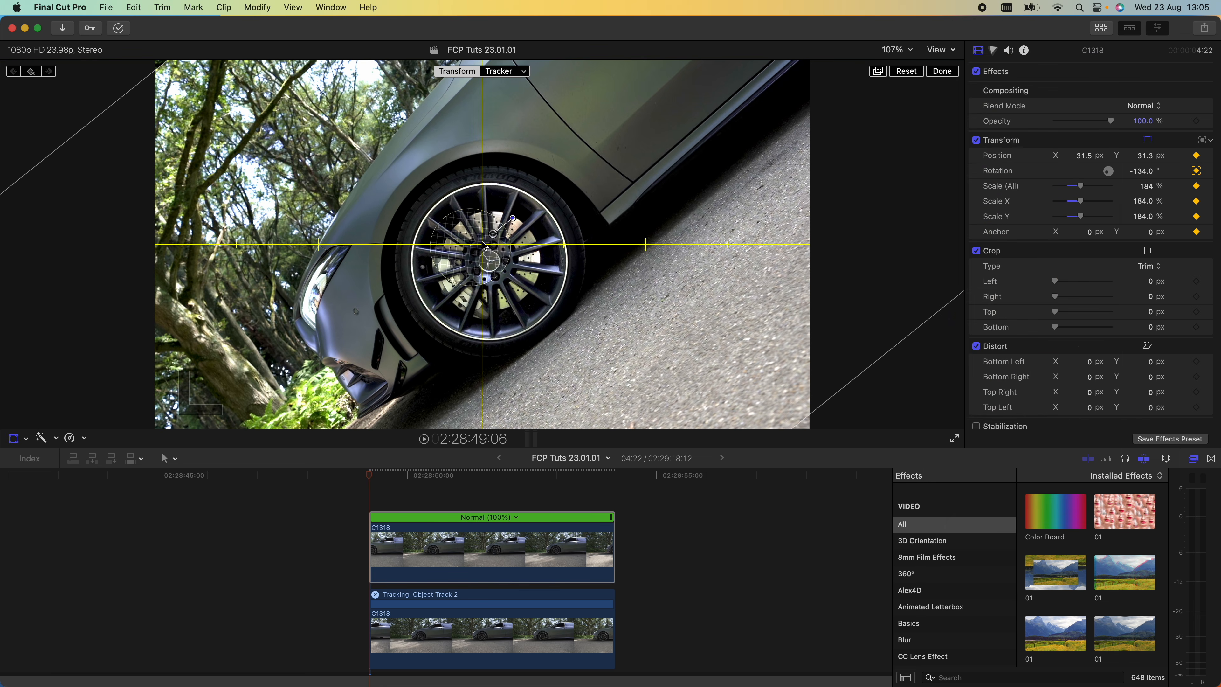
left_click_drag(552, 213, 543, 195)
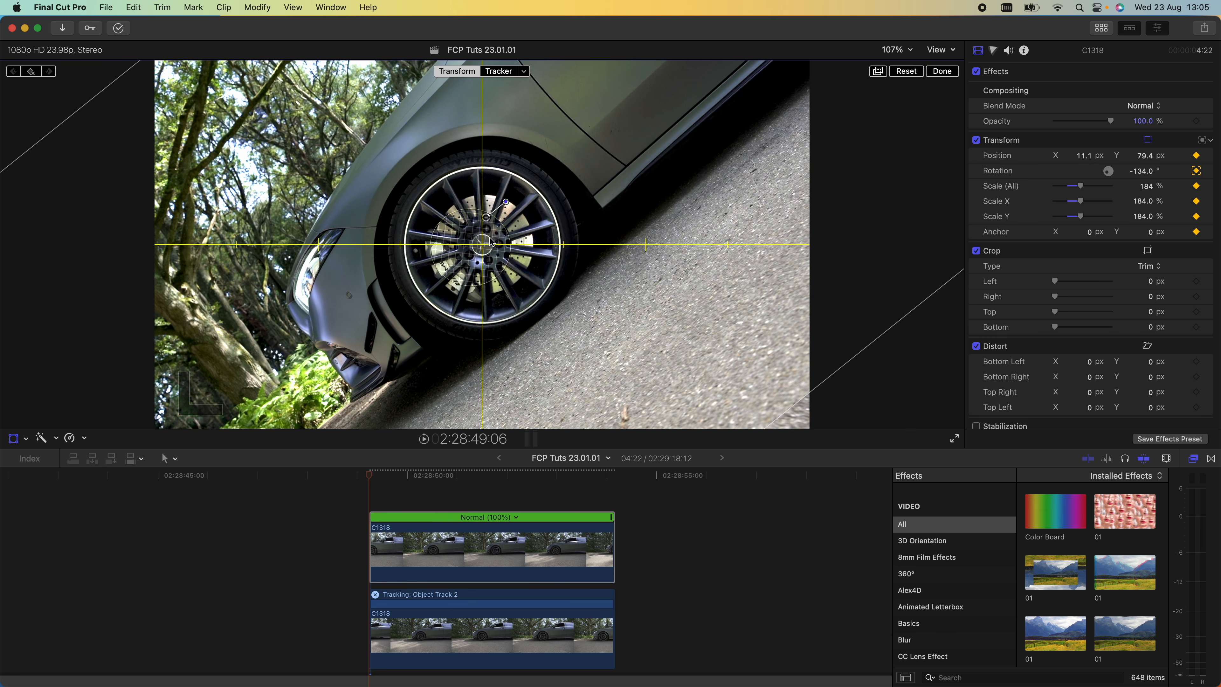
- Step three frames forward and reposition the clip to recenter the wheel hub
key("Right")
key("Right")
key("Right")
left_click_drag(542, 223, 559, 216)
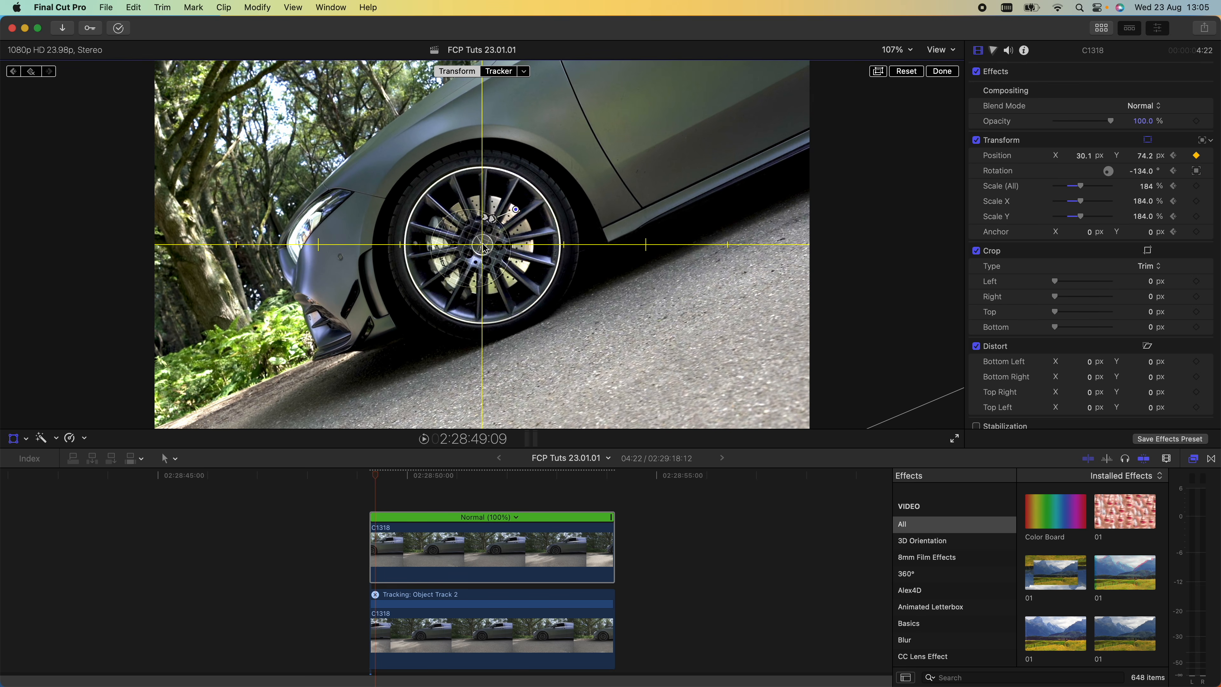
- Step forward a few frames at a time, repositioning the clip each time so the wheel hub stays on the crosshair
left_click(899, 50)
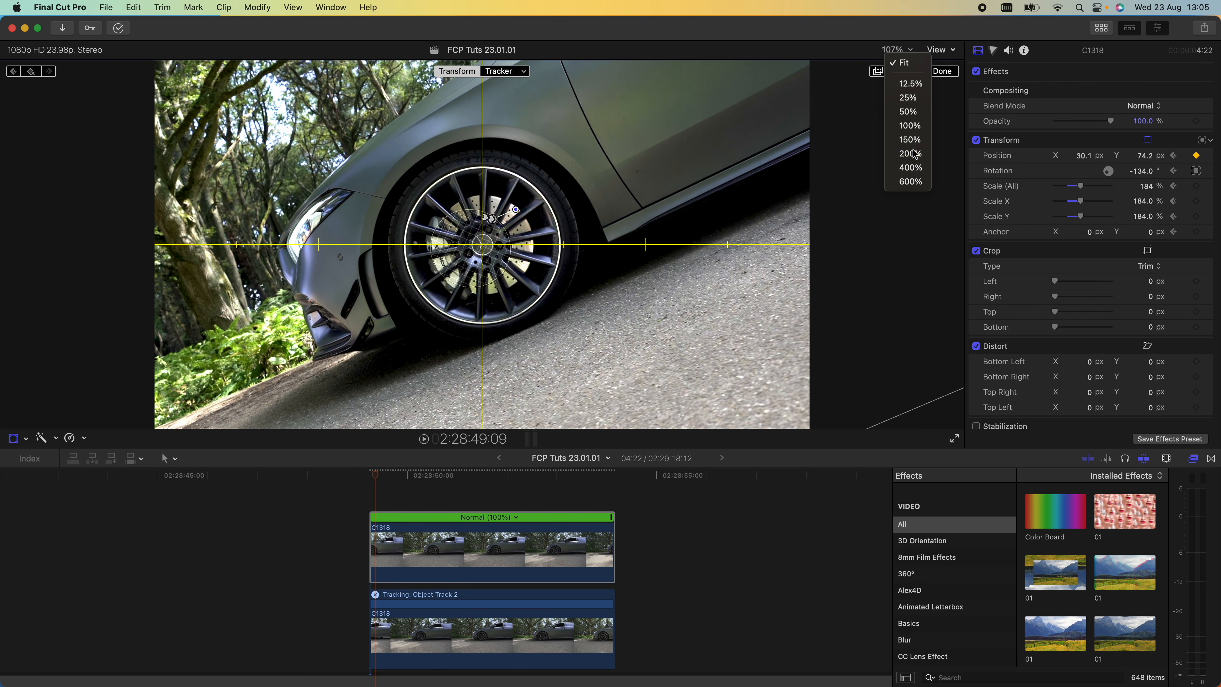
left_click(912, 157)
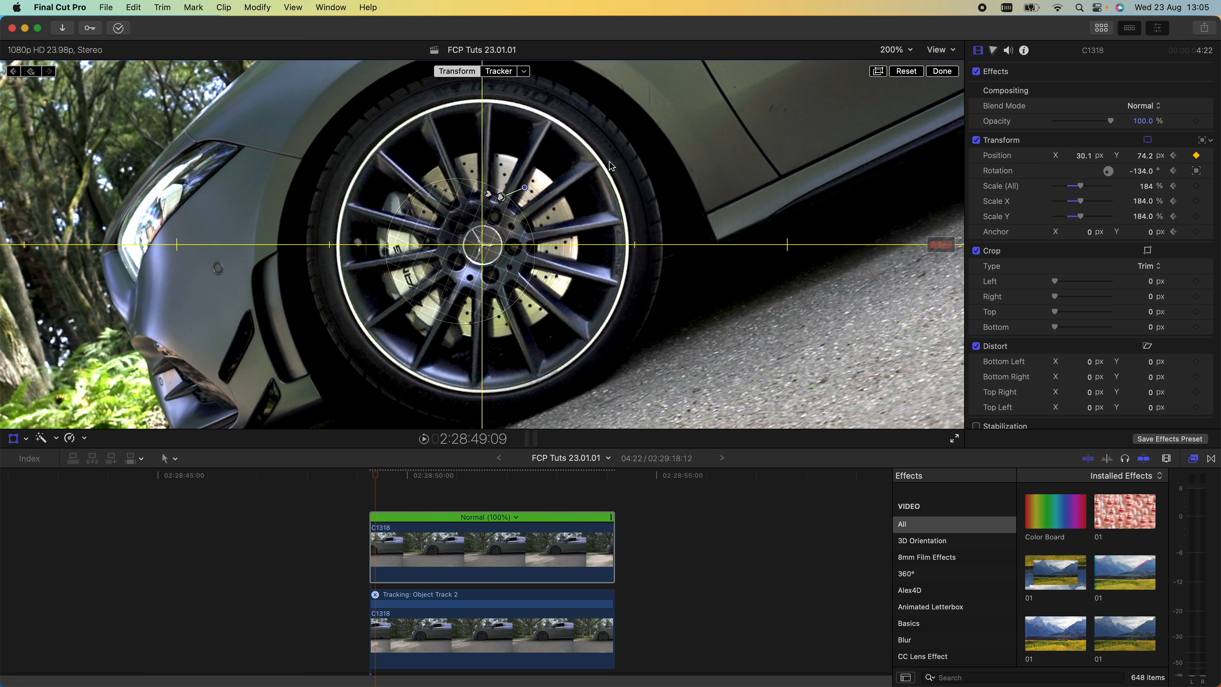
key("Right")
key("Right")
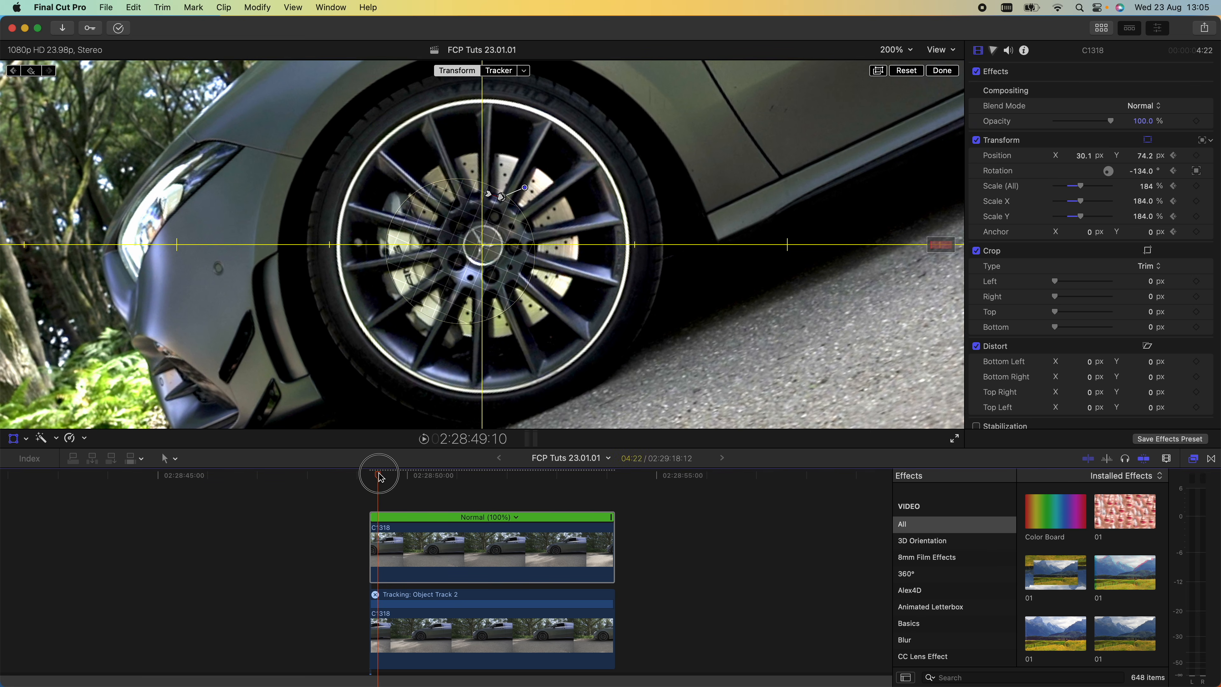
left_click_drag(634, 229, 644, 228)
key("Right")
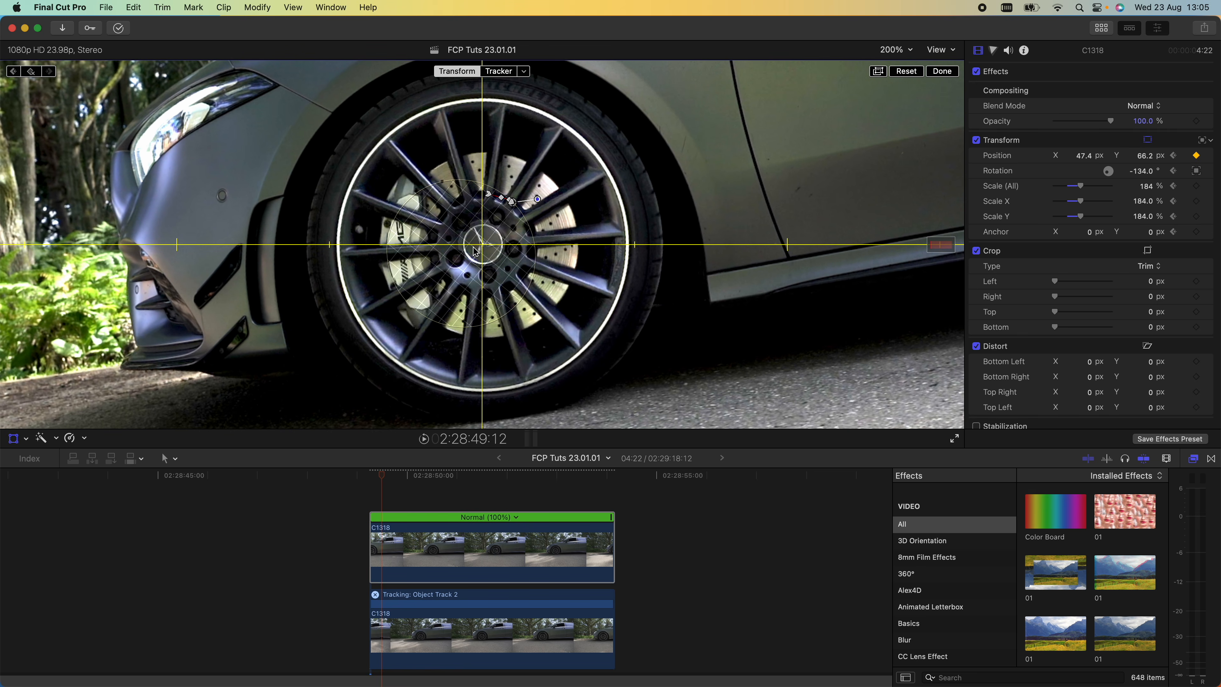
key("Right")
left_click_drag(600, 195, 612, 207)
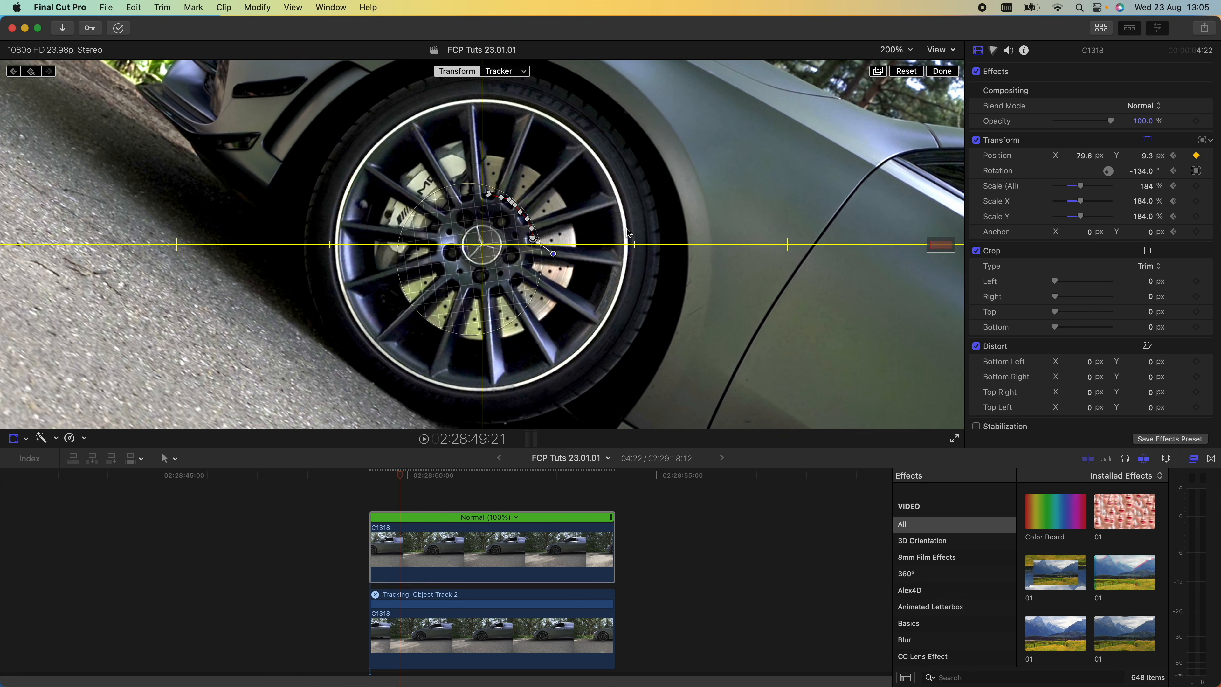
key("Right")
key("Right")
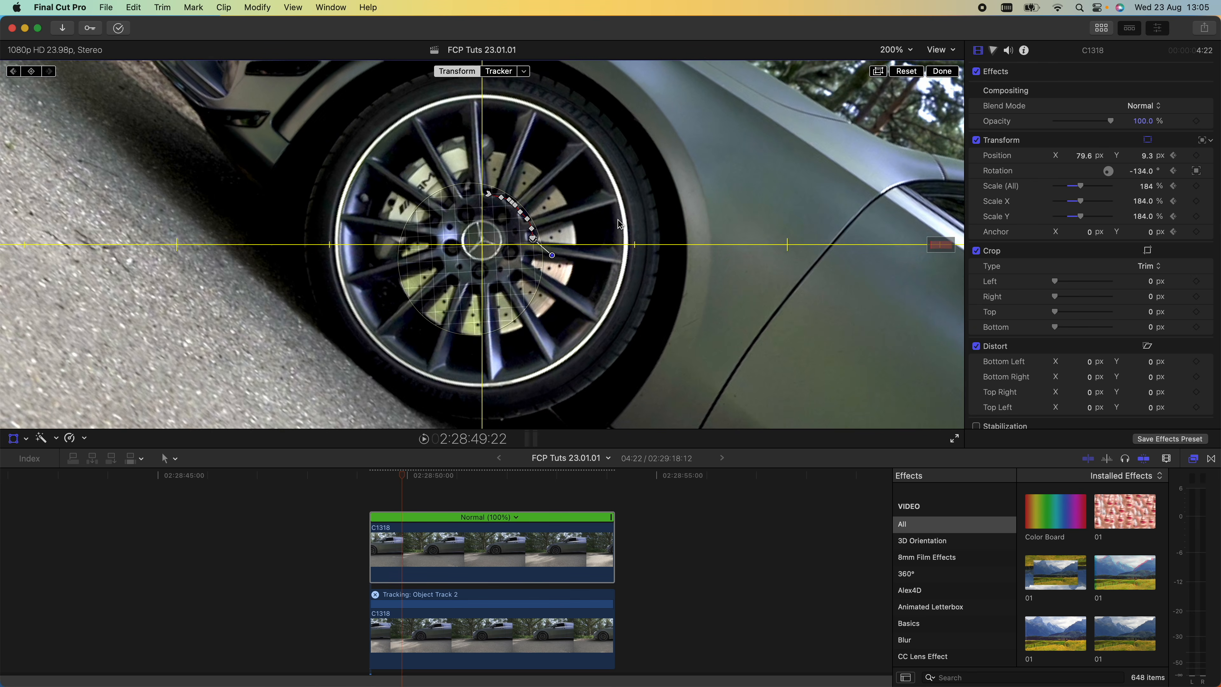
left_click_drag(619, 226, 618, 232)
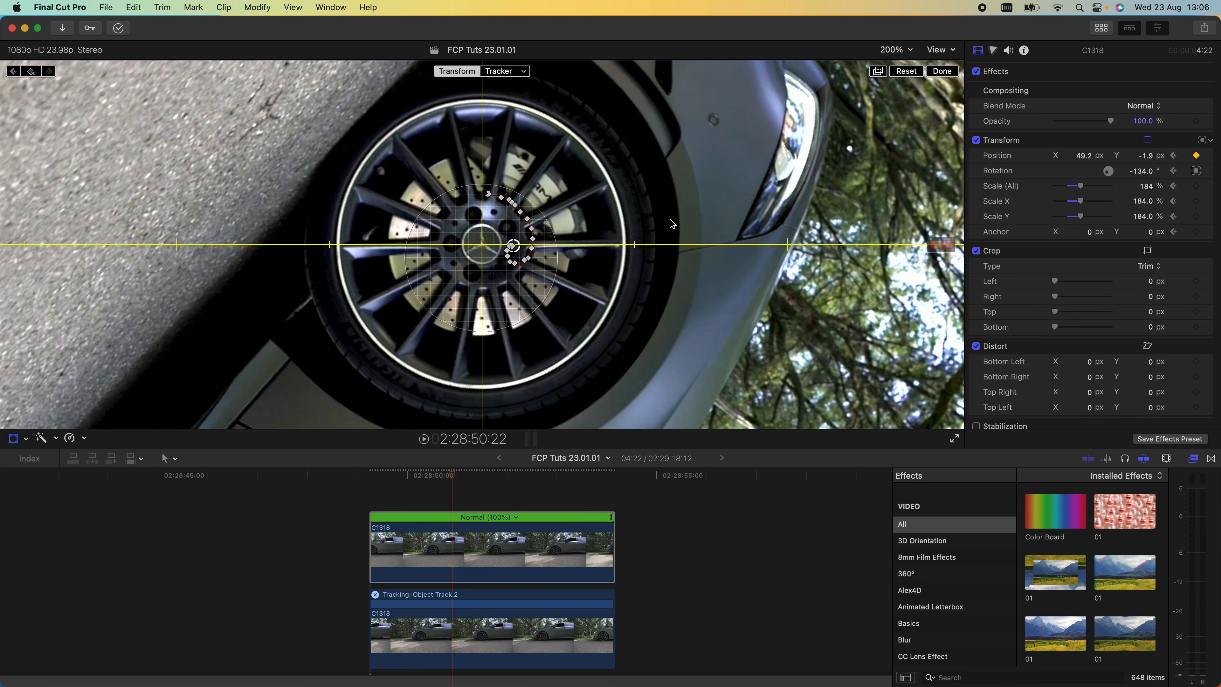
- Continue advancing through the clip, nudging its position to keep the hub centred on the crosshair
key("Right")
key("Right")
key("Right")
key("Right")
key("Right")
key("Right")
key("Right")
key("Right")
key("Right")
key("Right")
key("Right")
key("Right")
key("Right")
key("Right")
key("Right")
key("Right")
key("Right")
key("Right")
key("Right")
key("Right")
key("Right")
key("Right")
key("Right")
key("Right")
key("Right")
key("Right")
left_click_drag(669, 223, 648, 210)
key("Right")
key("Right")
key("Right")
key("Right")
key("Right")
key("Right")
key("Right")
key("Right")
key("Right")
key("Right")
key("Right")
key("Right")
key("Right")
key("Right")
key("Right")
key("Right")
key("Right")
key("Right")
key("Right")
key("Right")
key("Right")
key("Right")
key("Right")
key("Right")
key("Right")
key("Right")
key("Right")
key("Right")
key("Right")
key("Right")
key("Right")
key("Right")
key("Right")
key("Right")
key("Right")
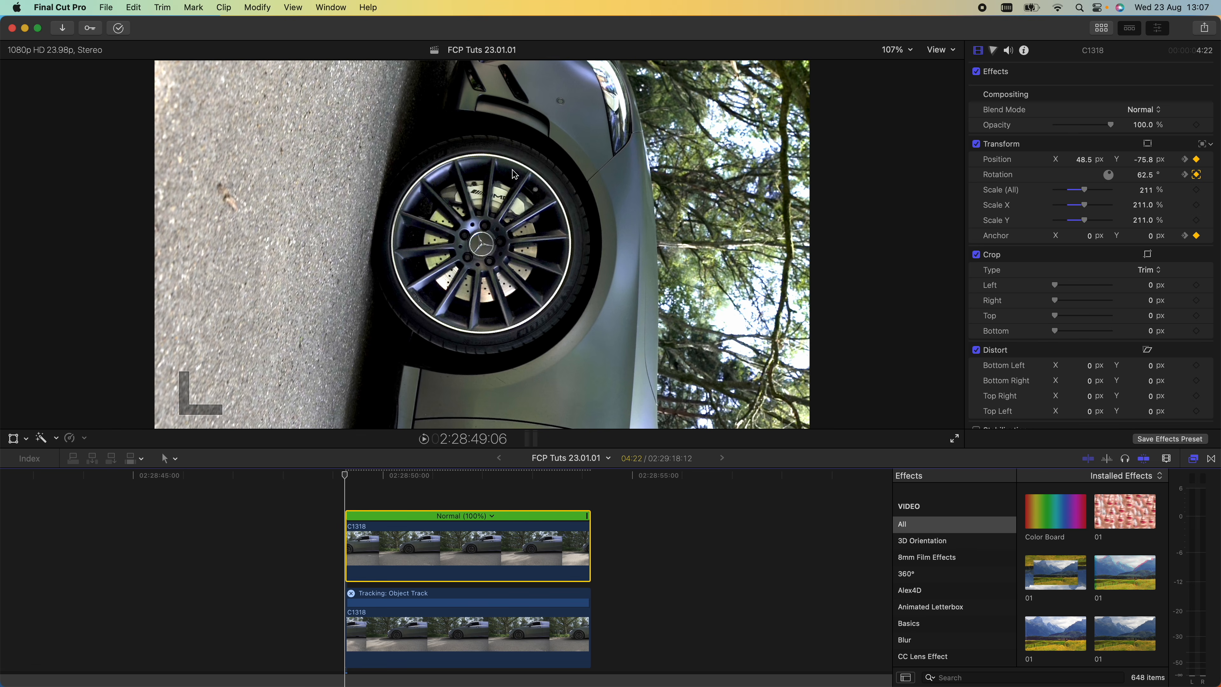
- Apply the FCPX Stabilizer 2.0 (4K) effect to the second car clip
key("space")
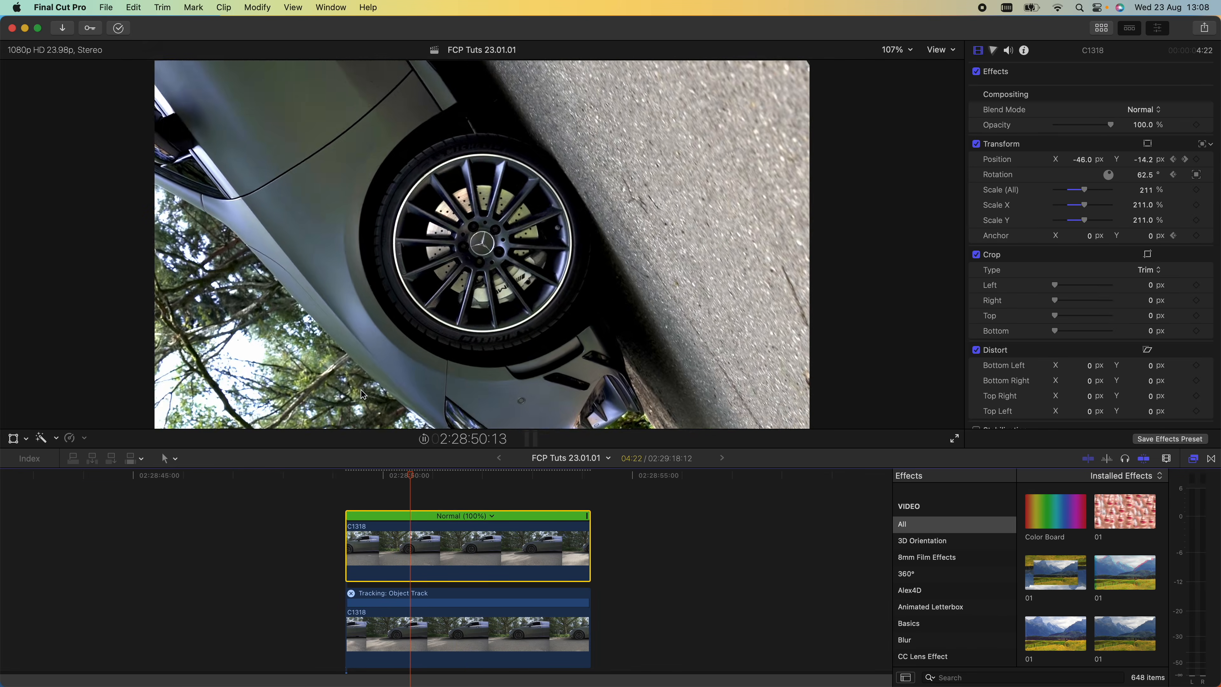
left_click(453, 476)
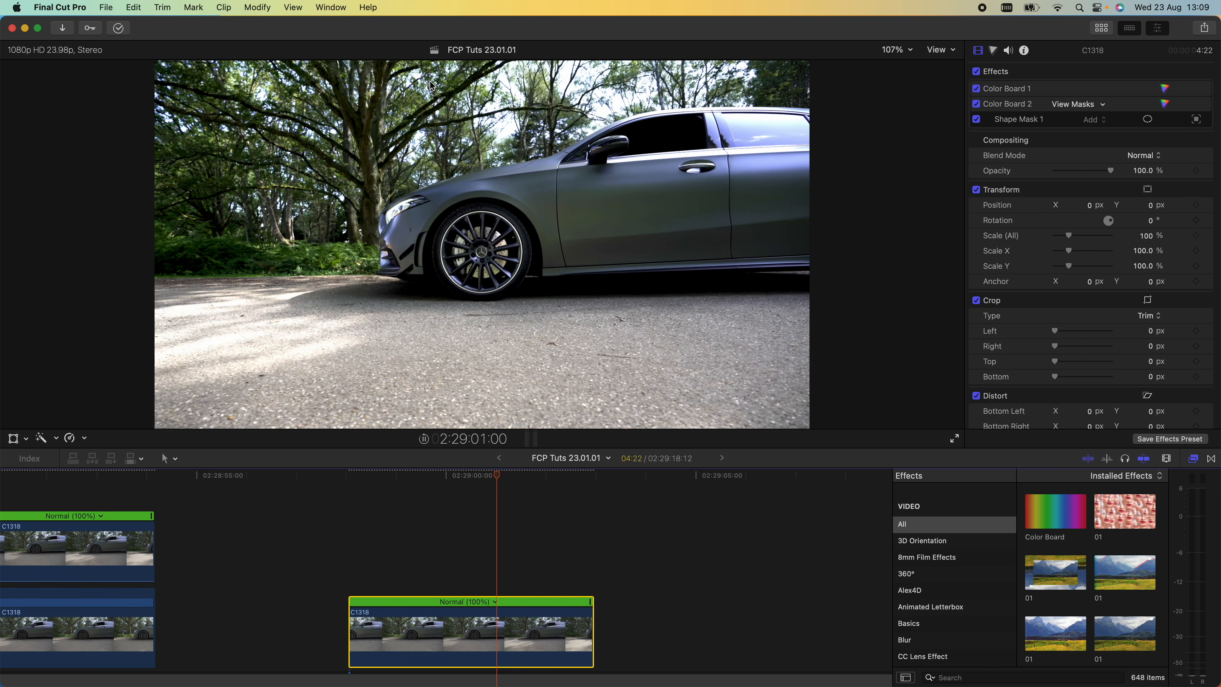
left_click(458, 475)
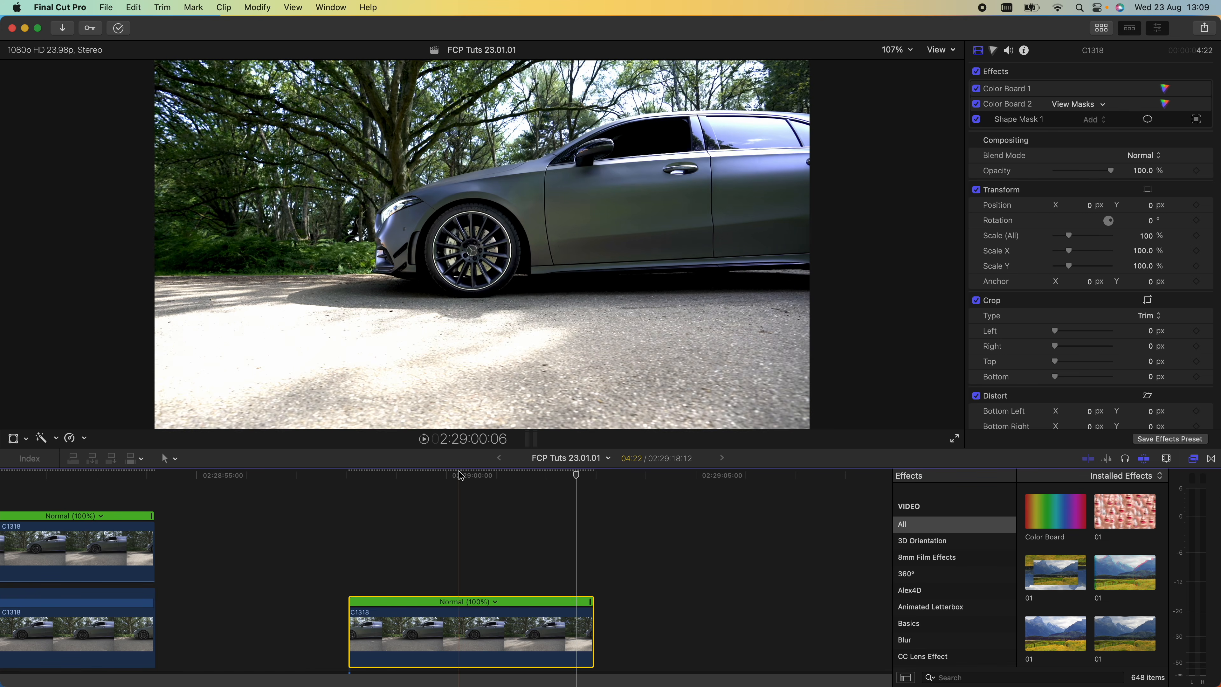
scroll(965, 551, "down", 15)
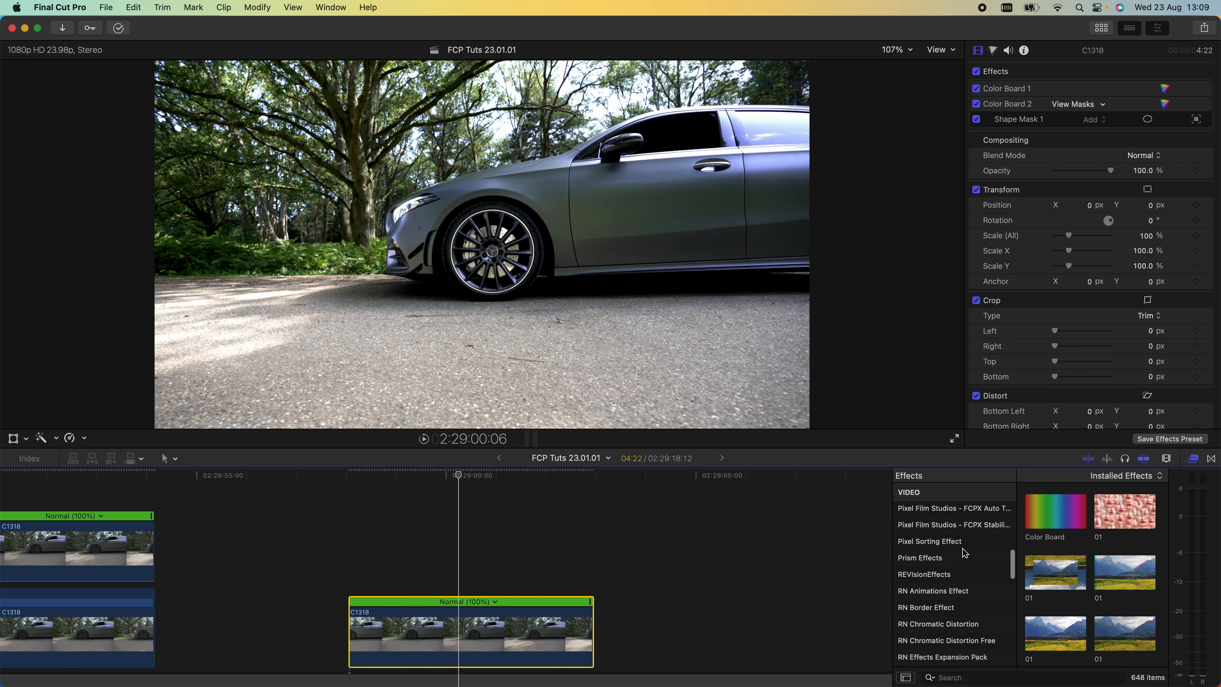
left_click(959, 549)
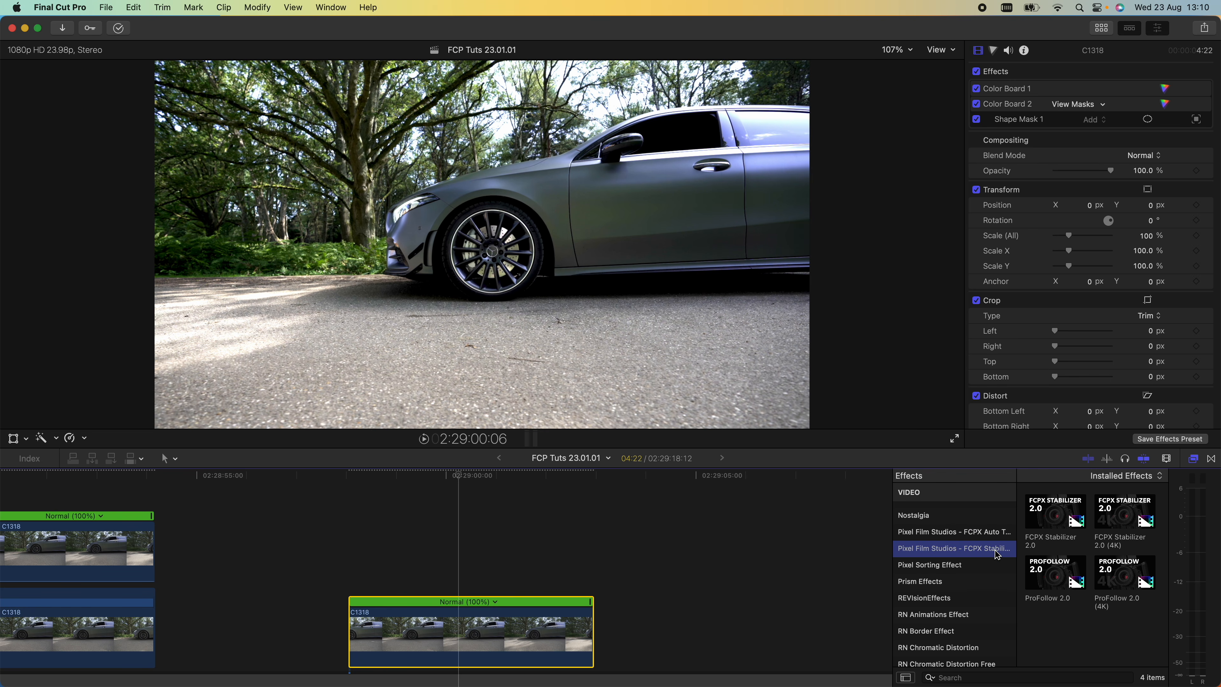
left_click_drag(1126, 517, 469, 619)
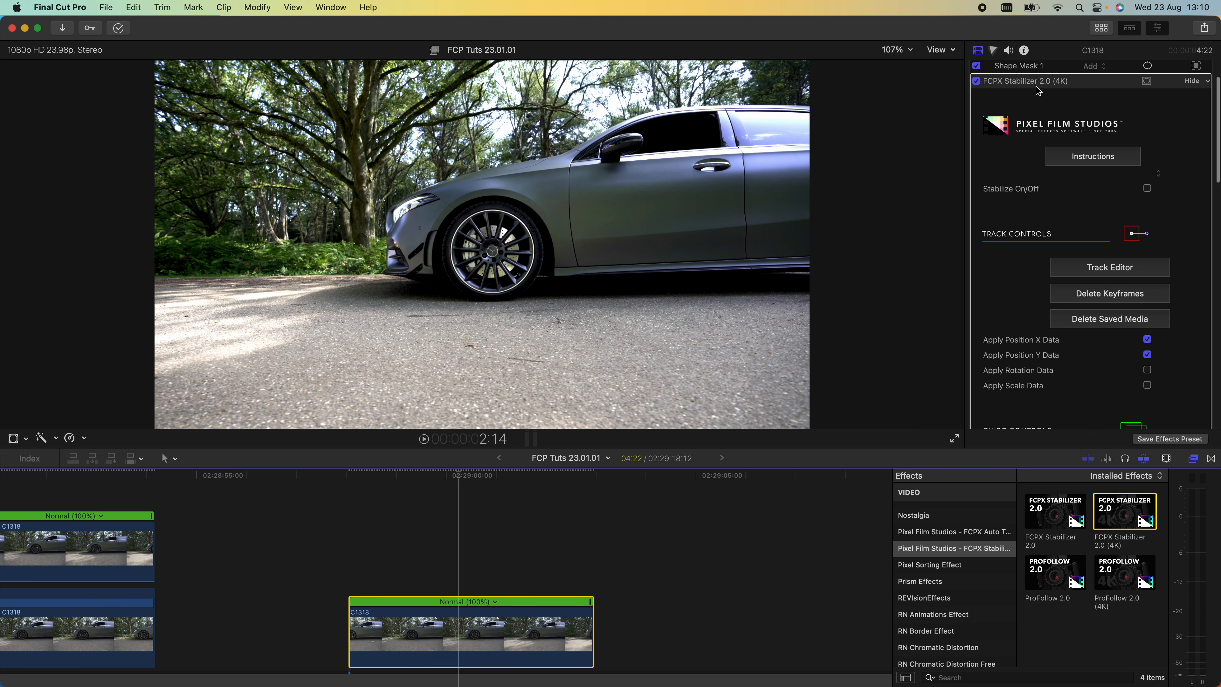
- Turn on Stabilize in the stabilizer settings and open the Track Editor
scroll(1056, 93, "down", 2)
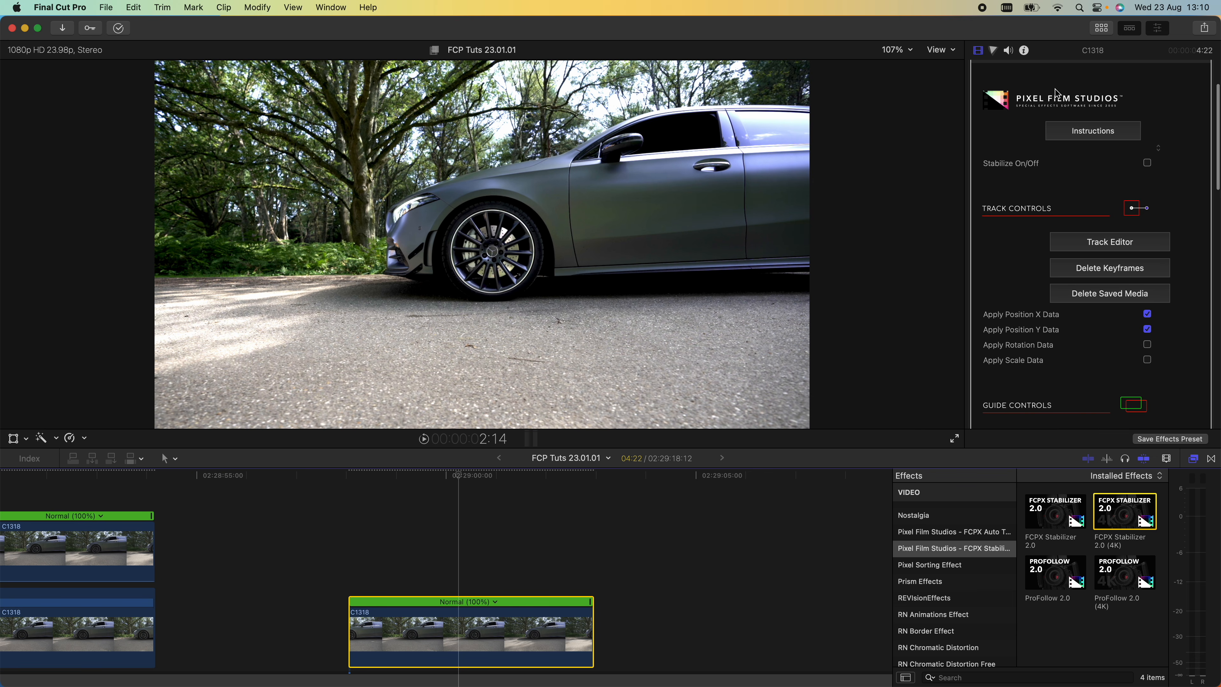
left_click(1148, 163)
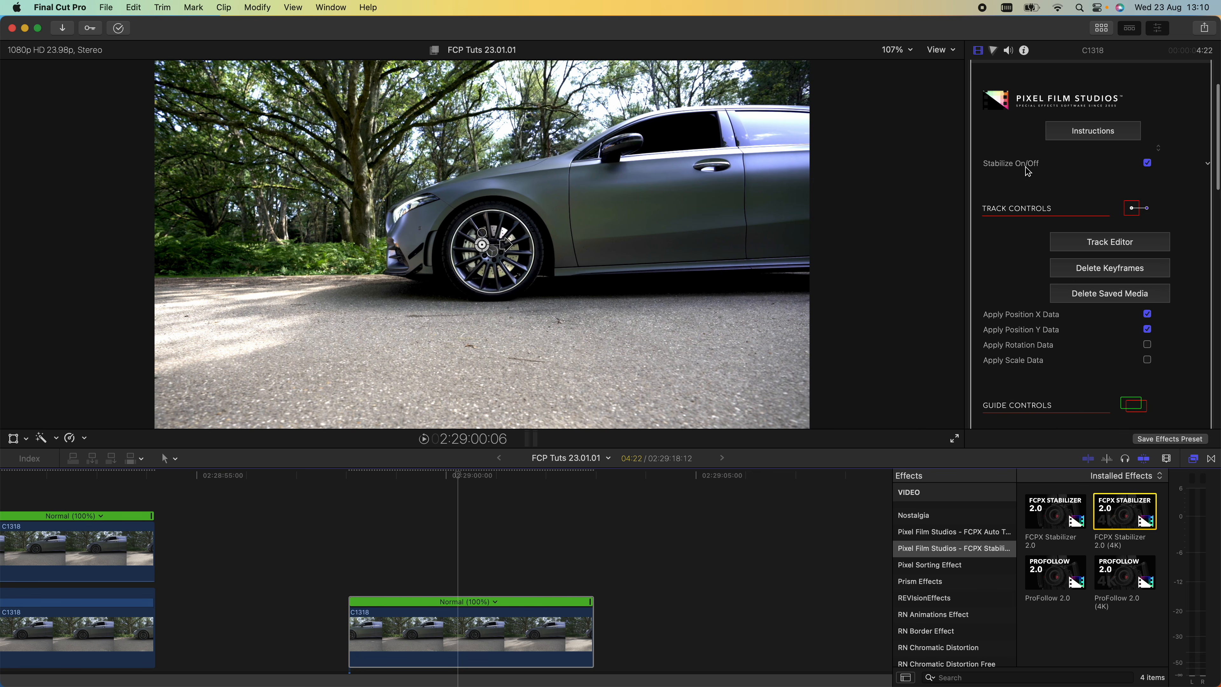
scroll(1088, 226, "down", 2)
left_click(1090, 223)
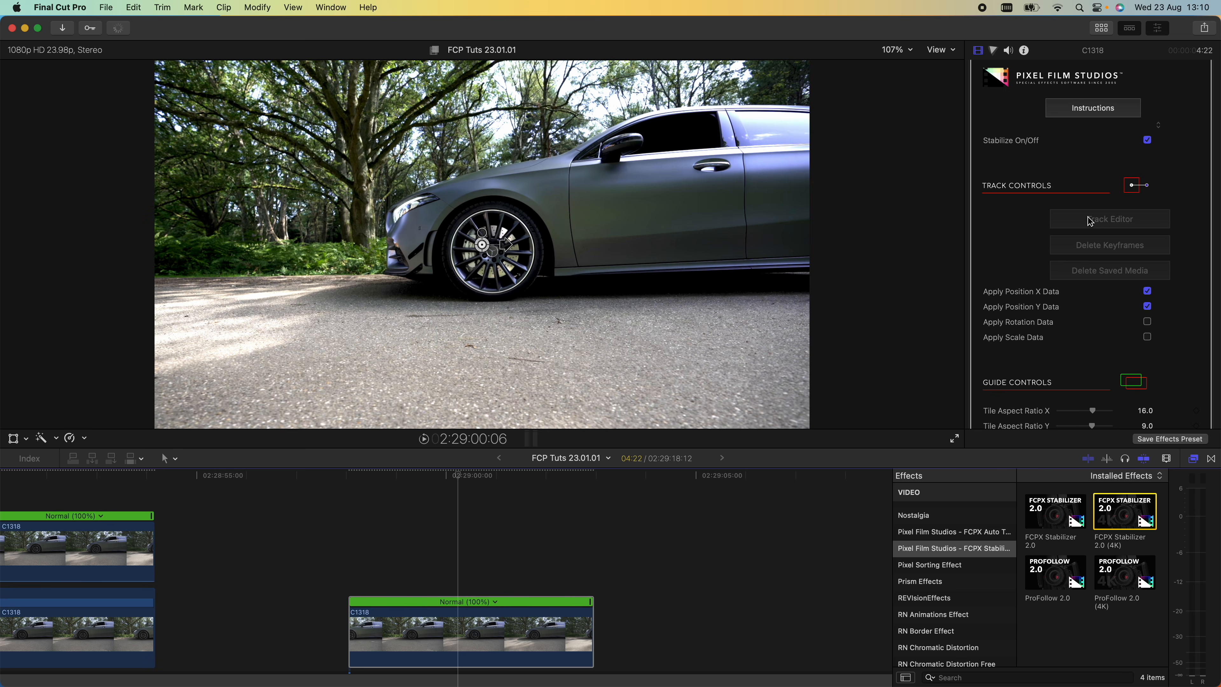
- Move the tracking box onto the front wheel's hub at the start of the clip
left_click_drag(614, 514, 650, 516)
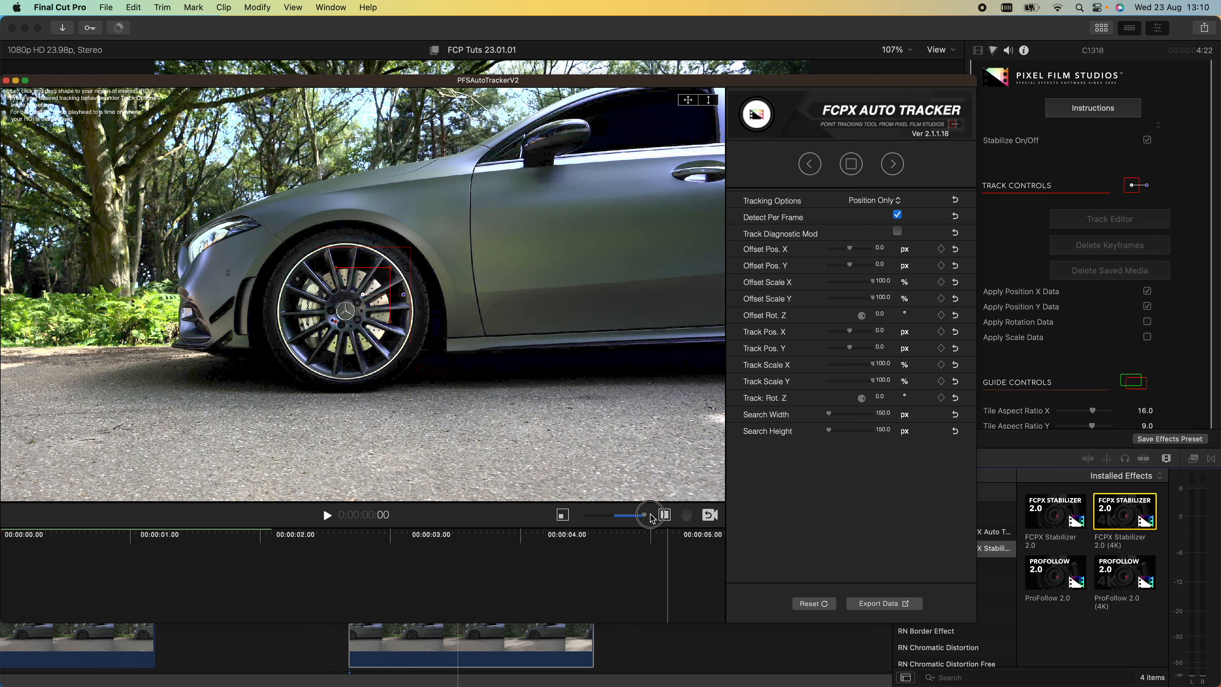
left_click_drag(357, 319, 406, 238)
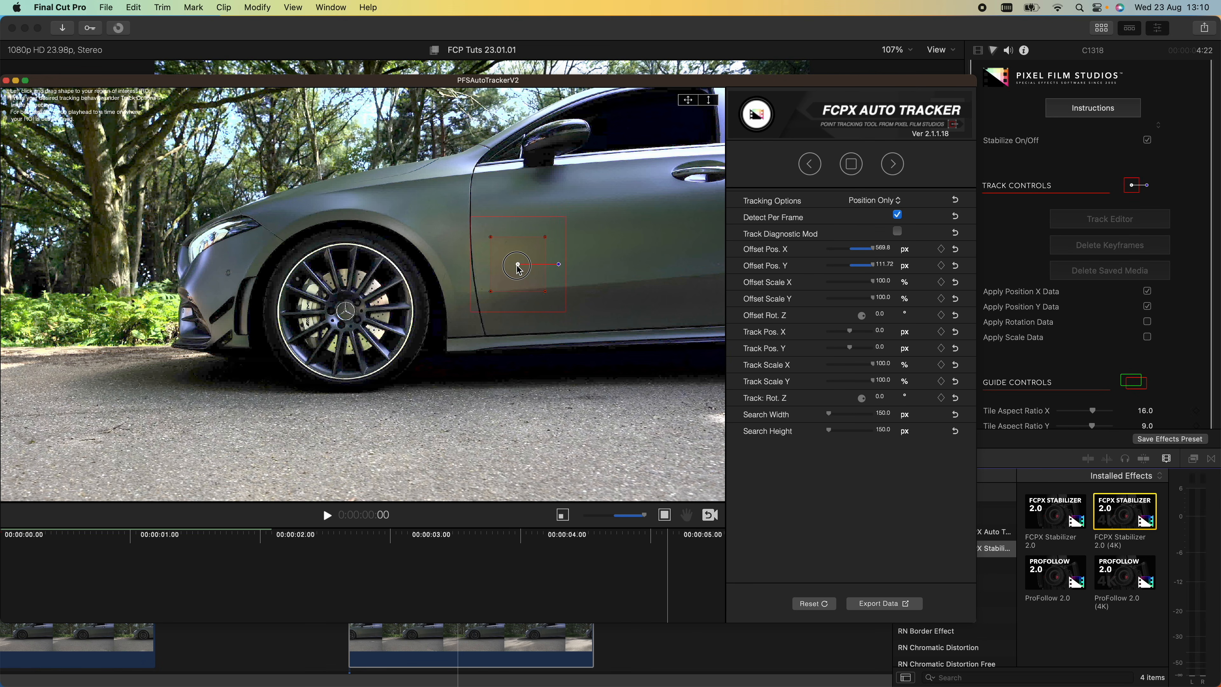
left_click_drag(517, 268, 369, 304)
left_click_drag(348, 308, 345, 311)
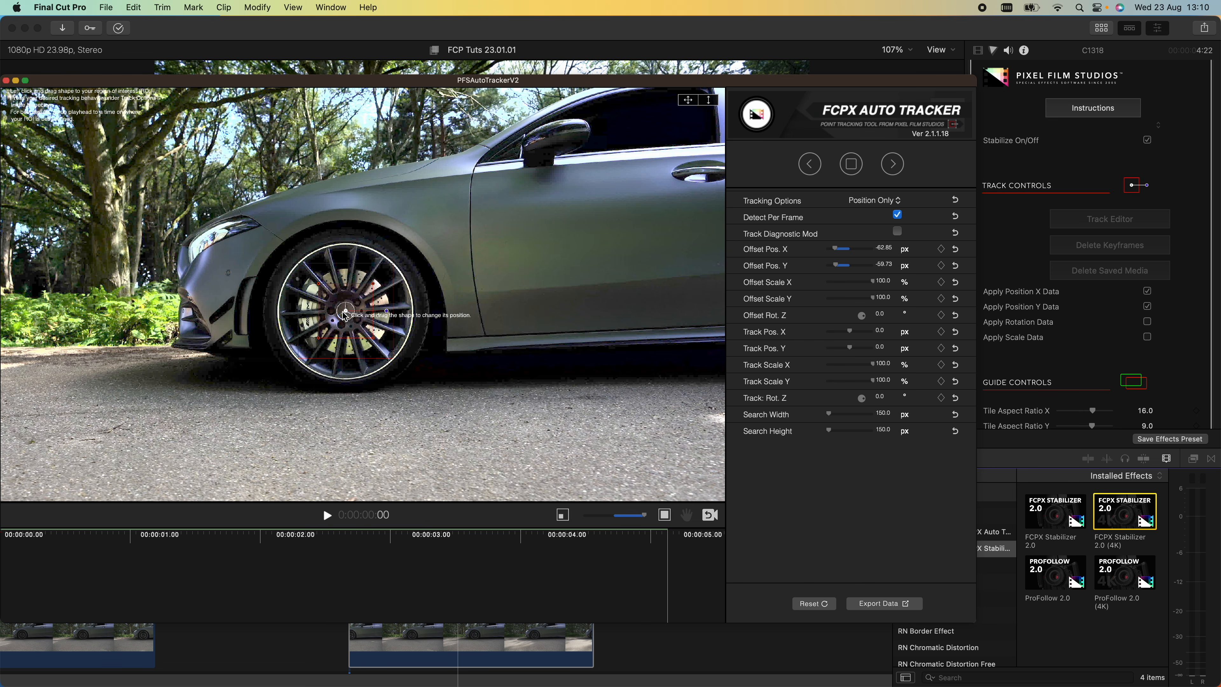
- Set the tracking option to Position + Rotation and track the hub forward through the clip
left_click(854, 202)
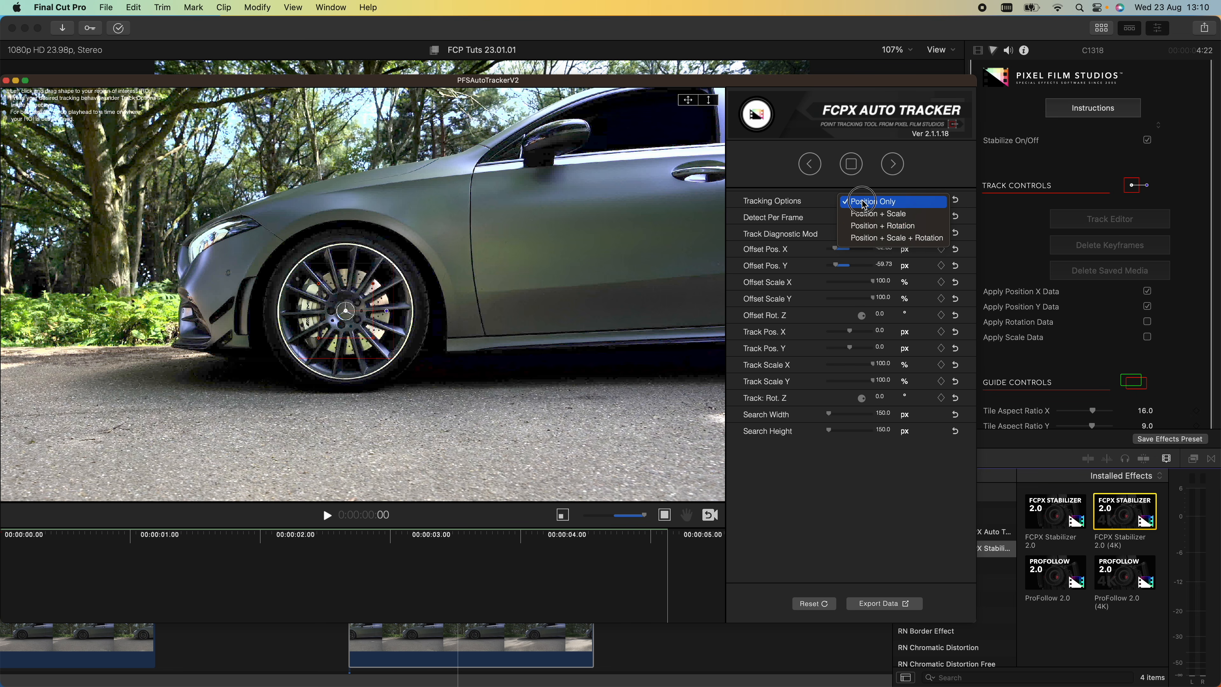
left_click(871, 229)
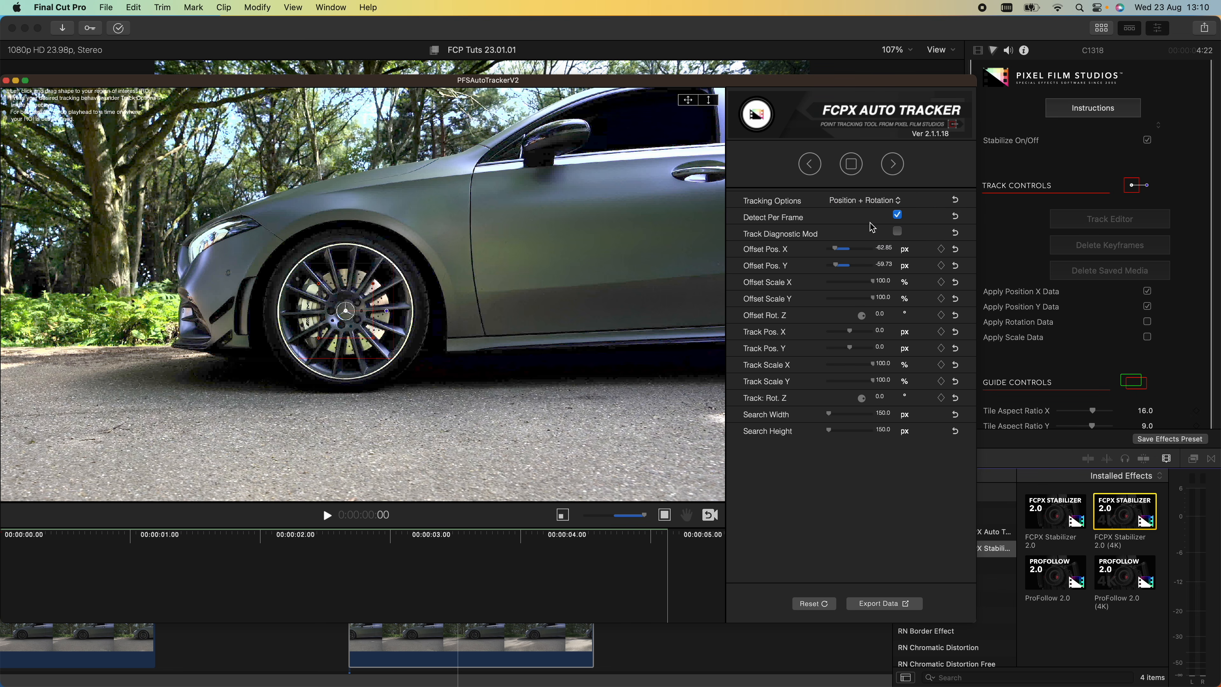
left_click(893, 164)
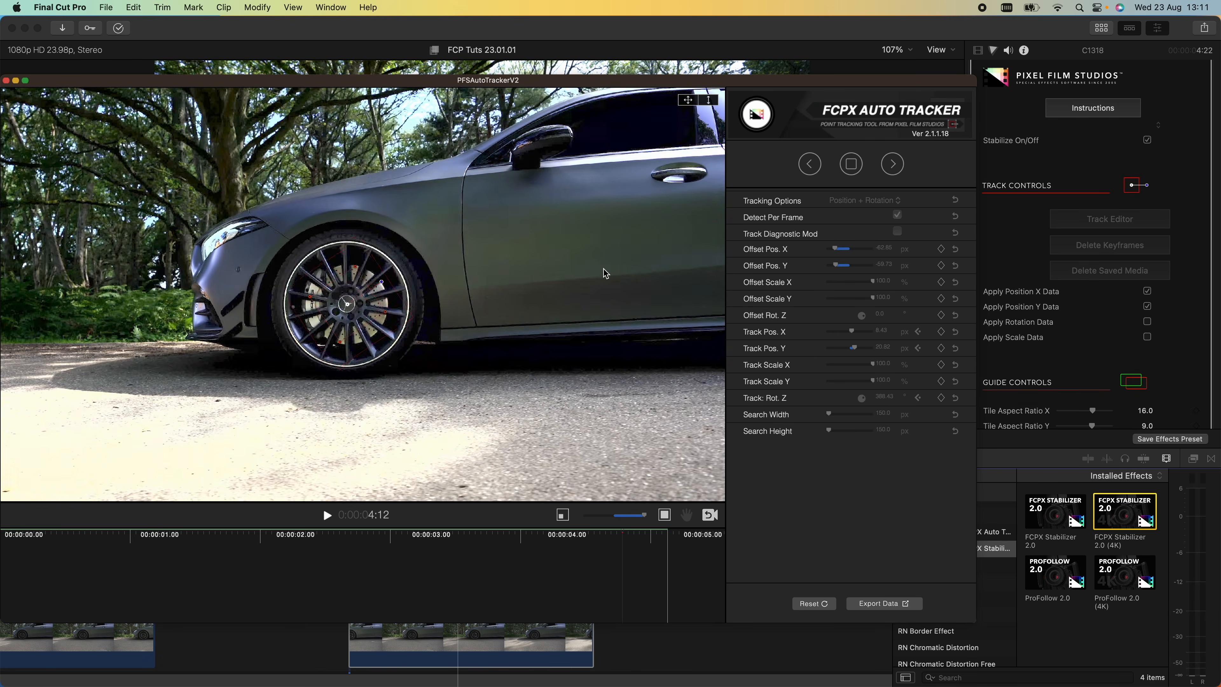
- Export the tracking data to the clip and close the tracker window
left_click_drag(481, 536, 258, 580)
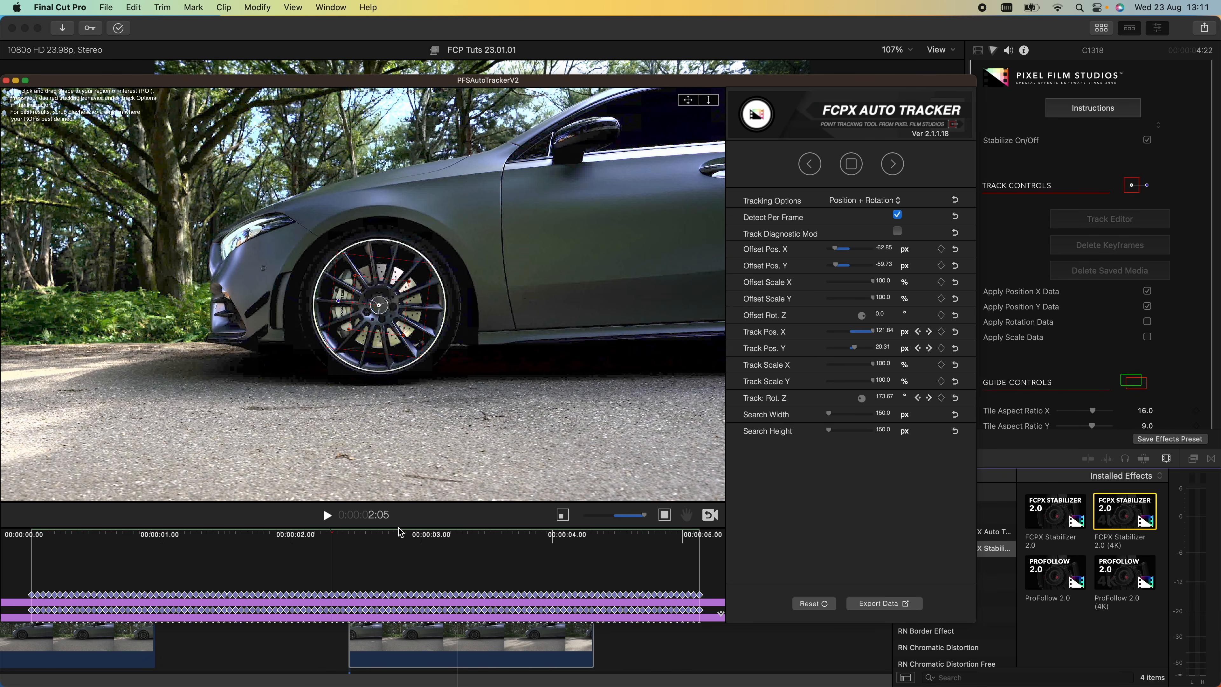
left_click_drag(399, 530, 491, 531)
left_click(878, 605)
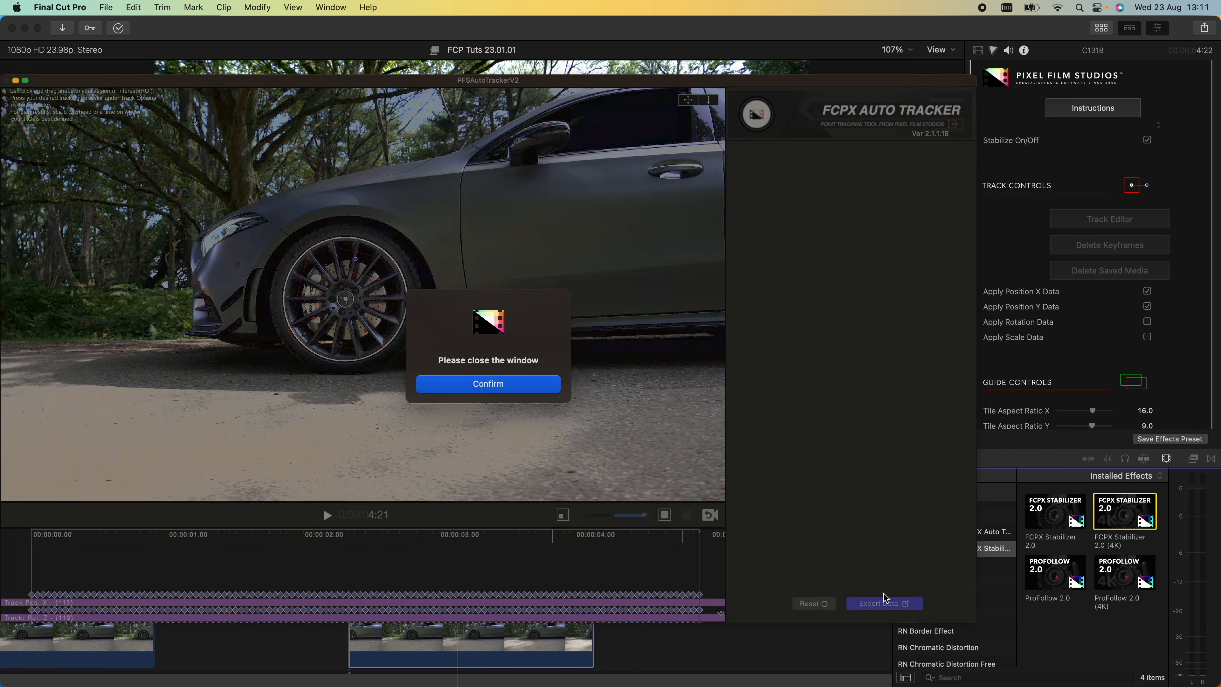
left_click(505, 390)
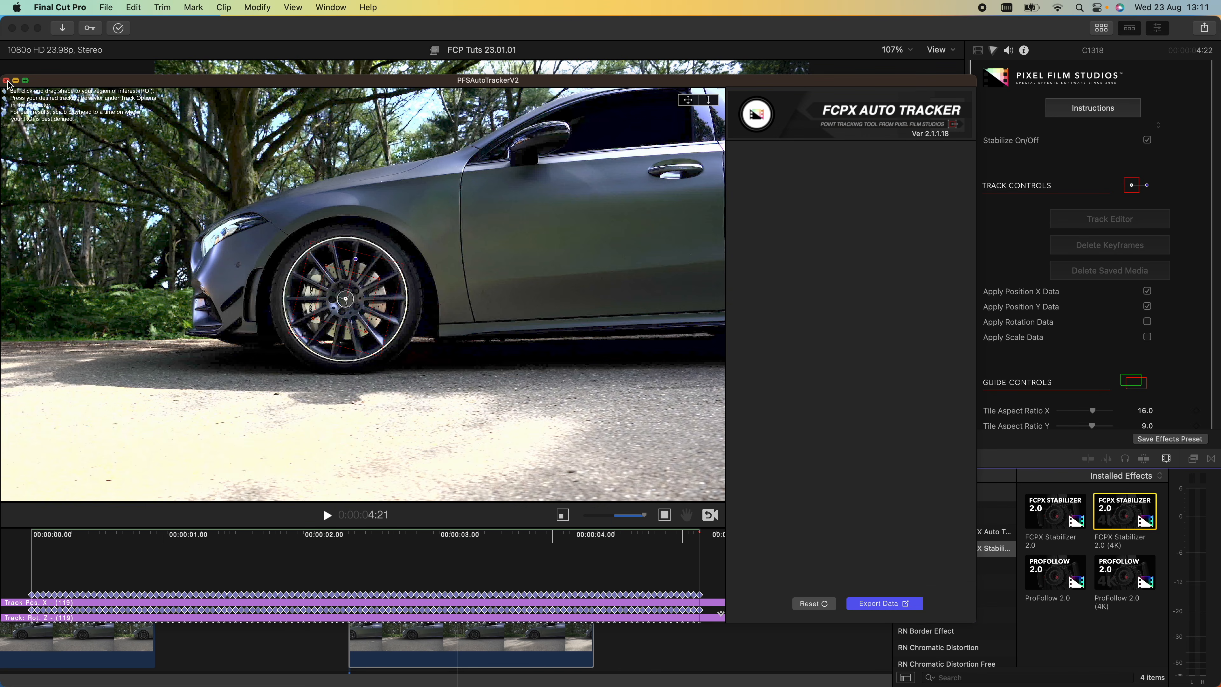
left_click(6, 81)
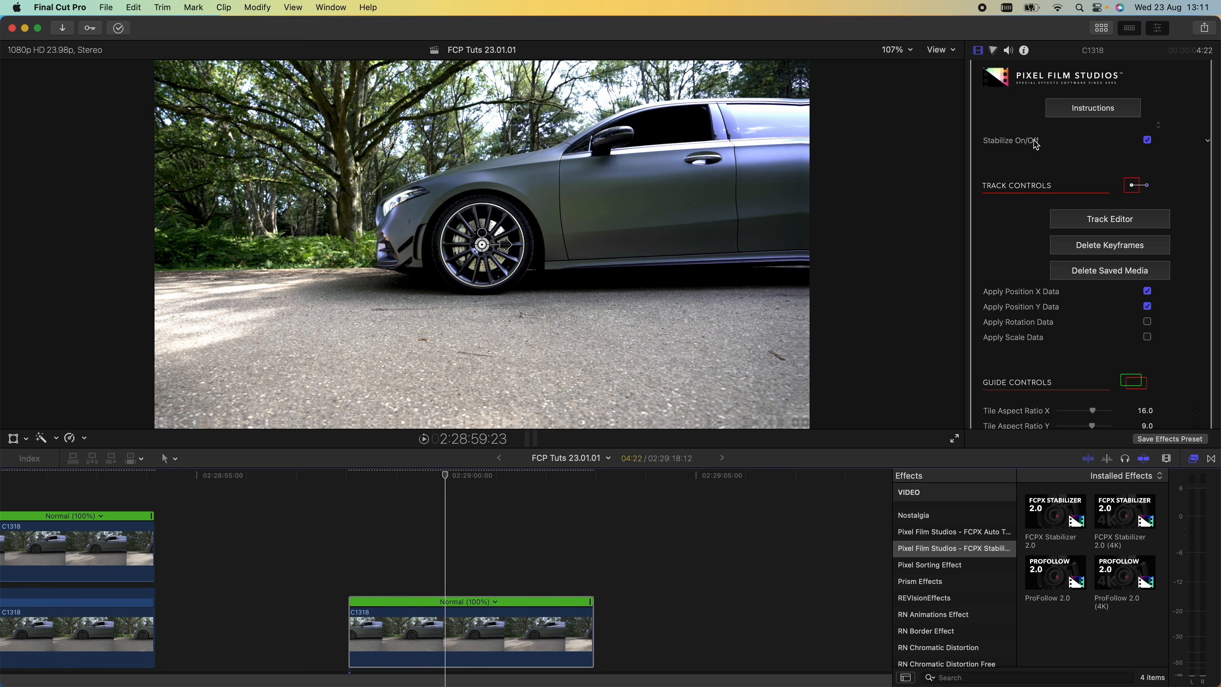
- Enable Apply Rotation Data for the stabilizer and preview the spinning result
scroll(1037, 144, "down", 2)
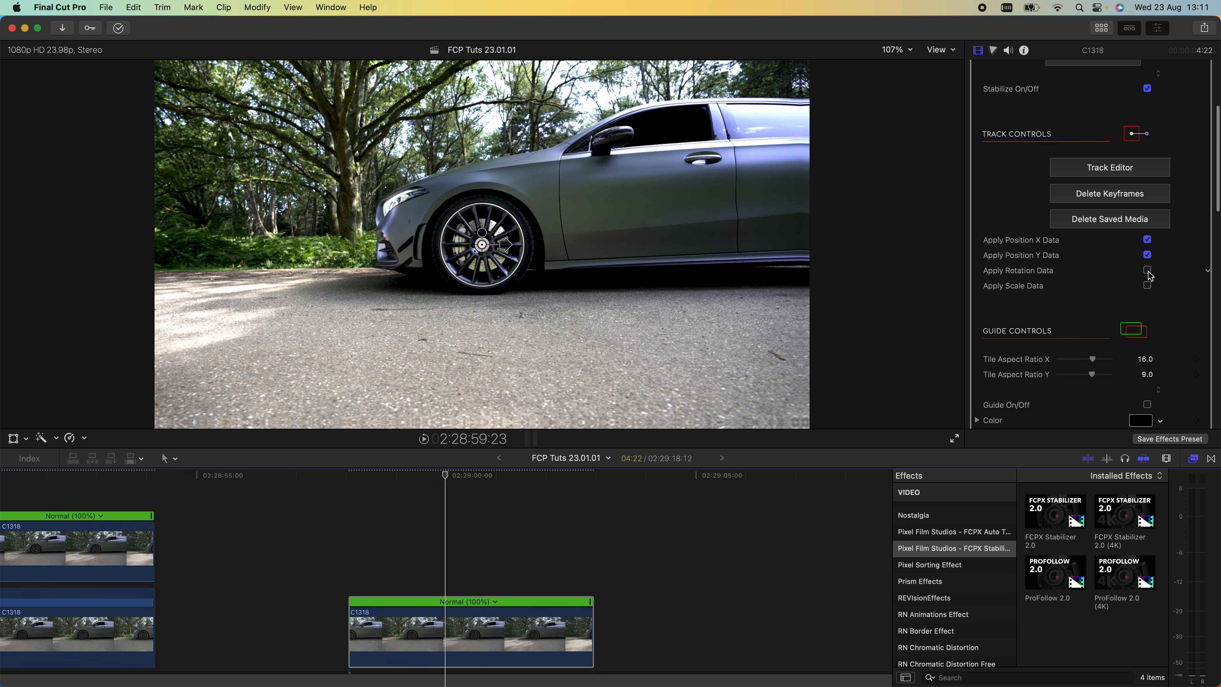
left_click(1147, 271)
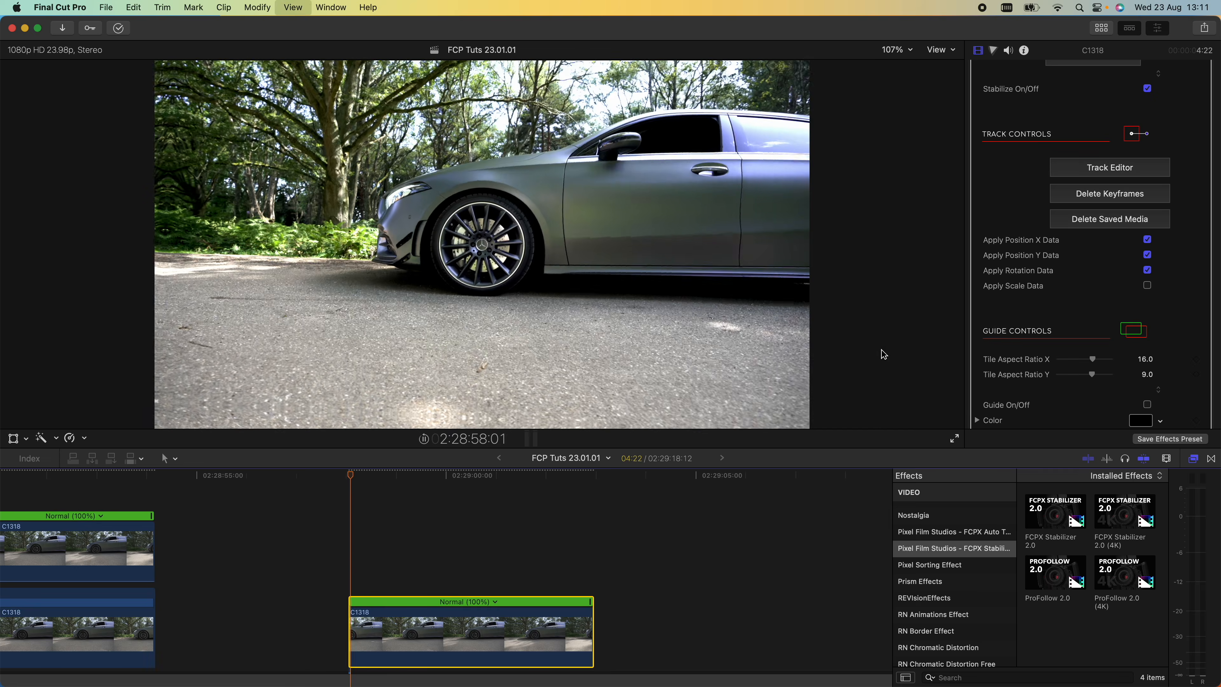
key("space")
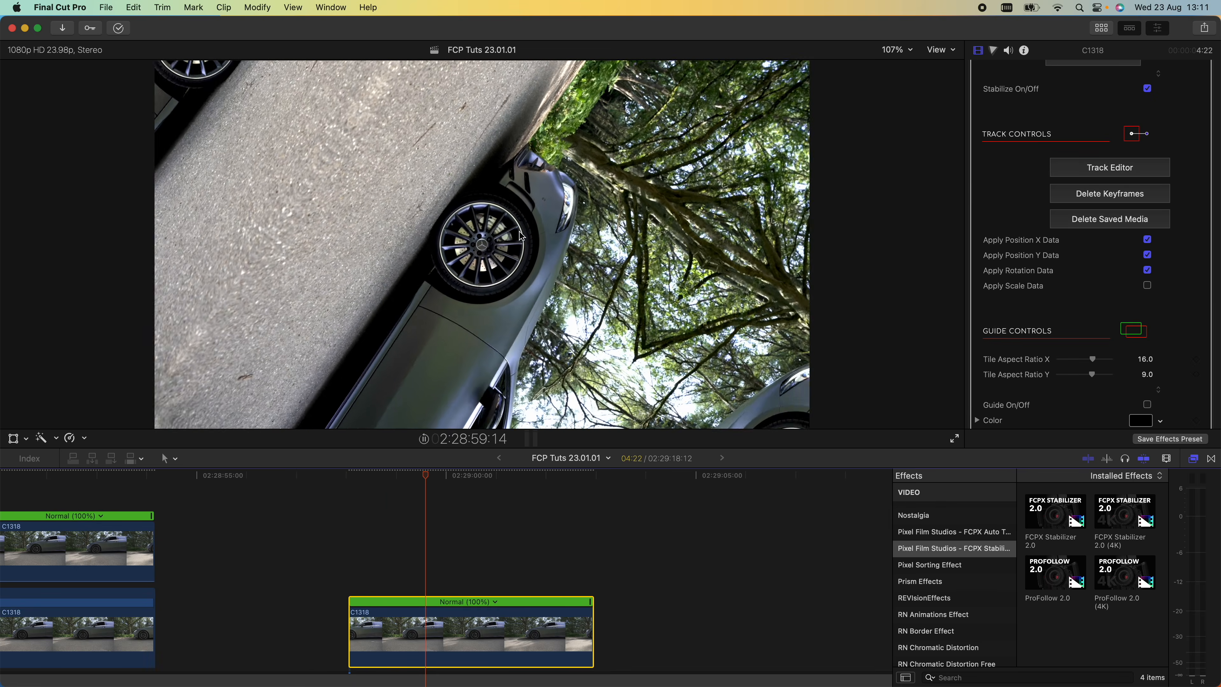
left_click_drag(466, 475, 401, 475)
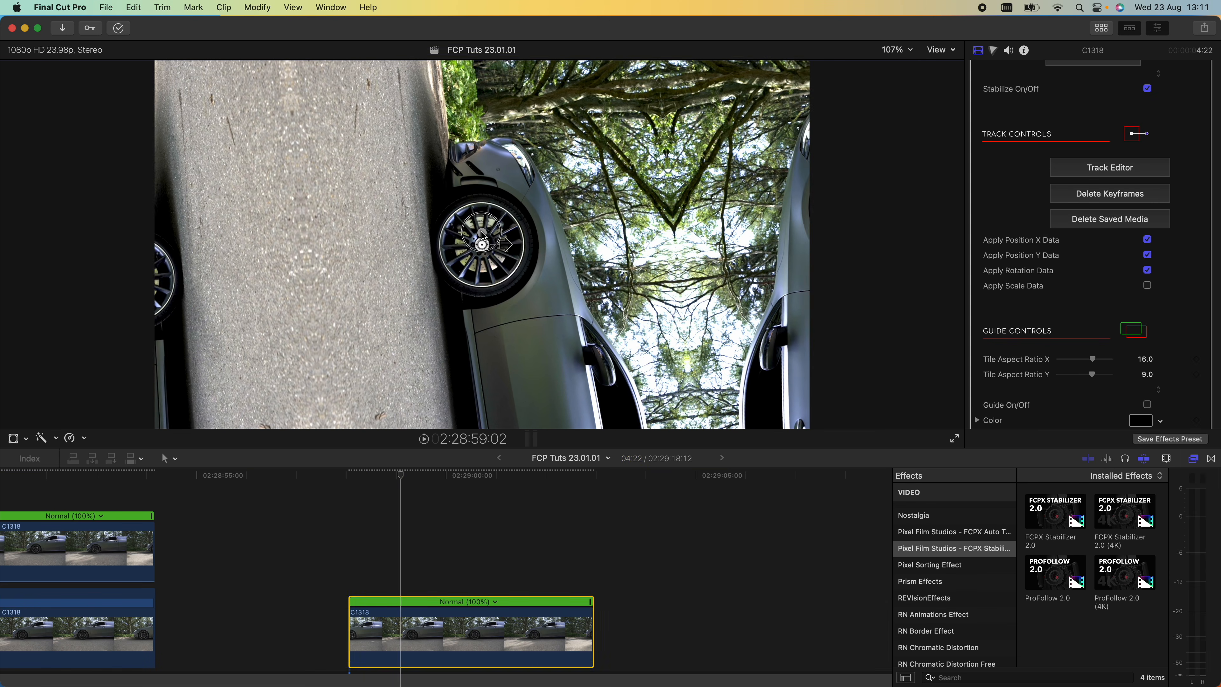
left_click_drag(480, 231, 479, 224)
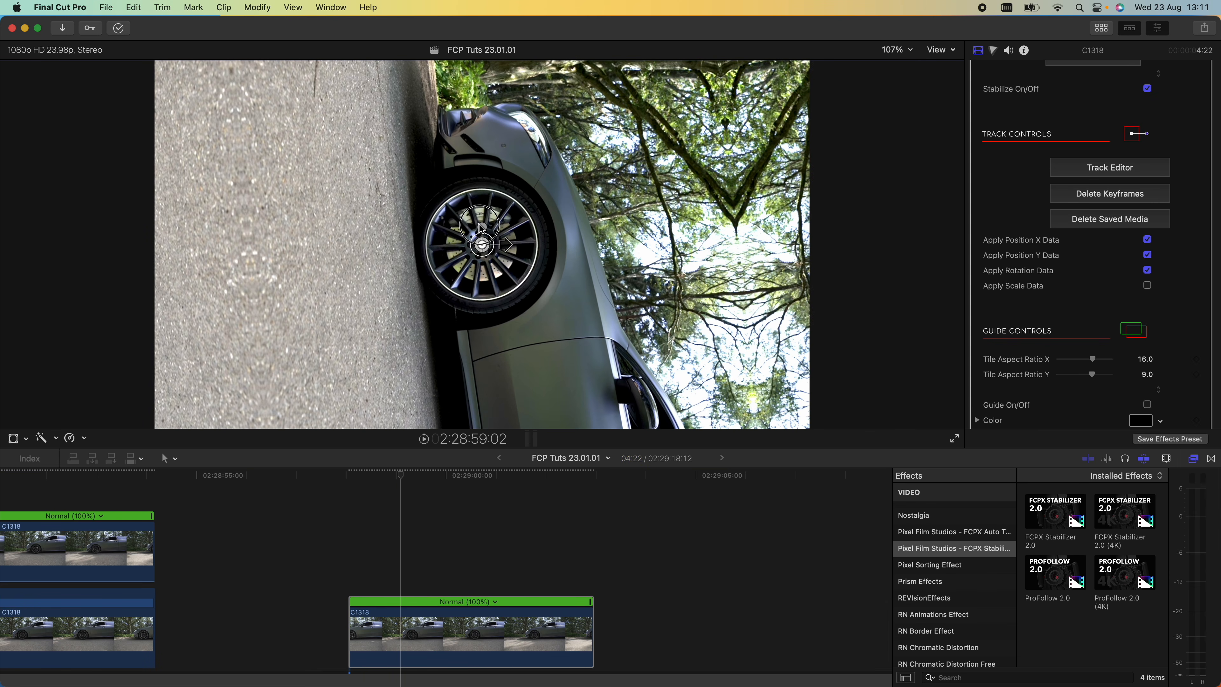
key("Up")
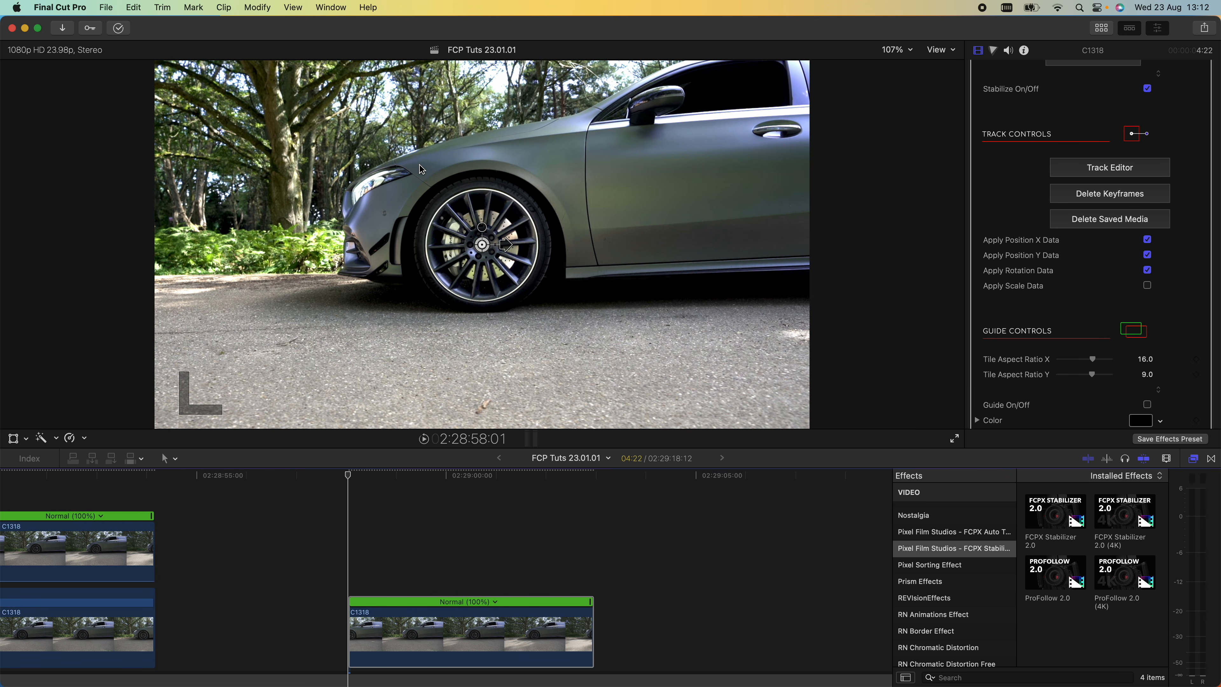
- Add the Moderate Motion Blur 2 title above the clip and extend it to the clip's end
key("ctrl+super+1")
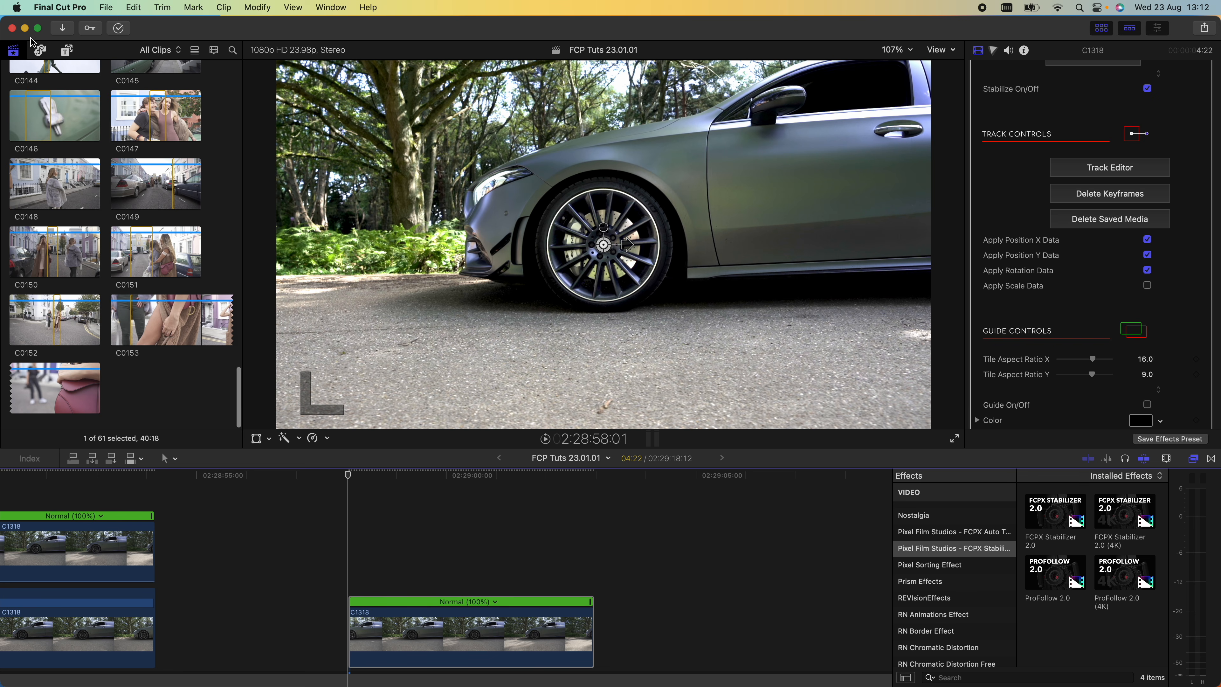
left_click(67, 50)
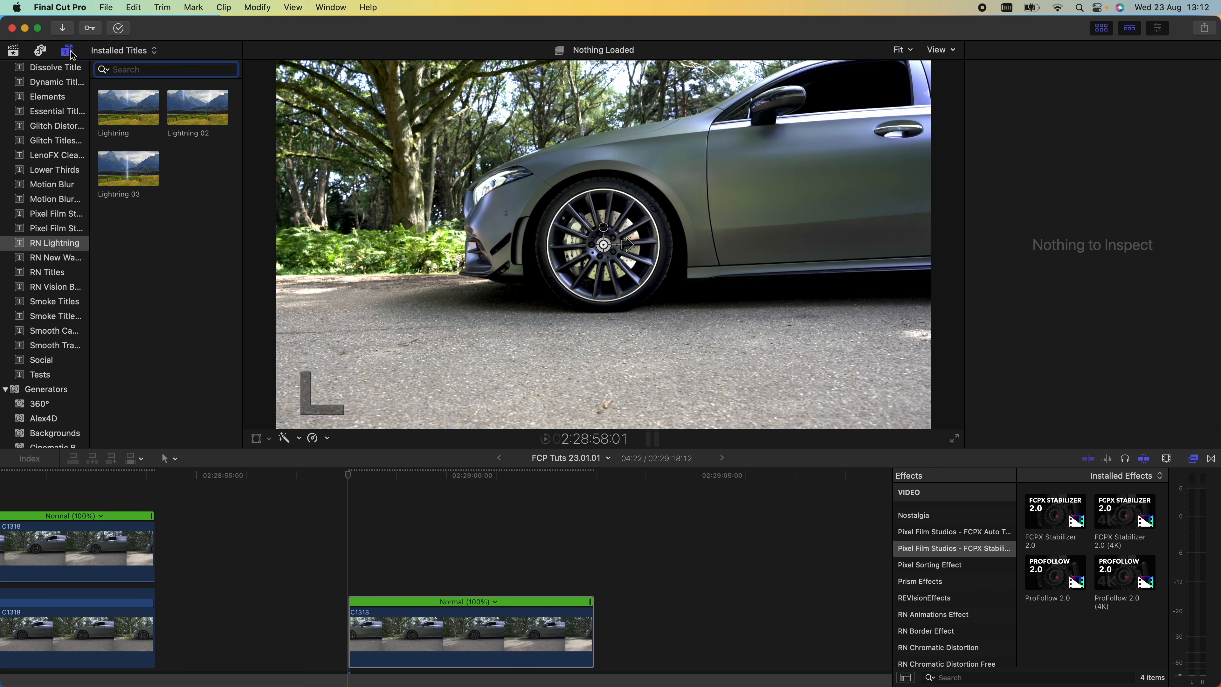
left_click(55, 199)
left_click_drag(186, 237, 356, 577)
left_click_drag(446, 586, 594, 586)
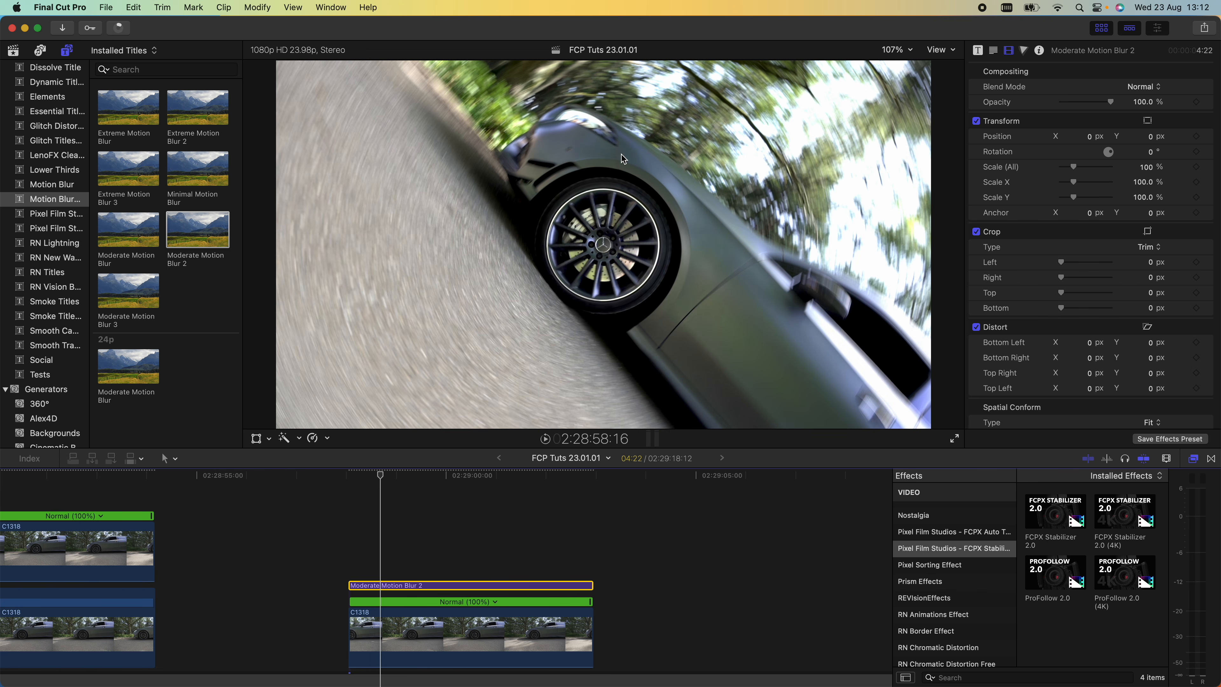
- Play back the clip with the motion blur applied
left_click(187, 227)
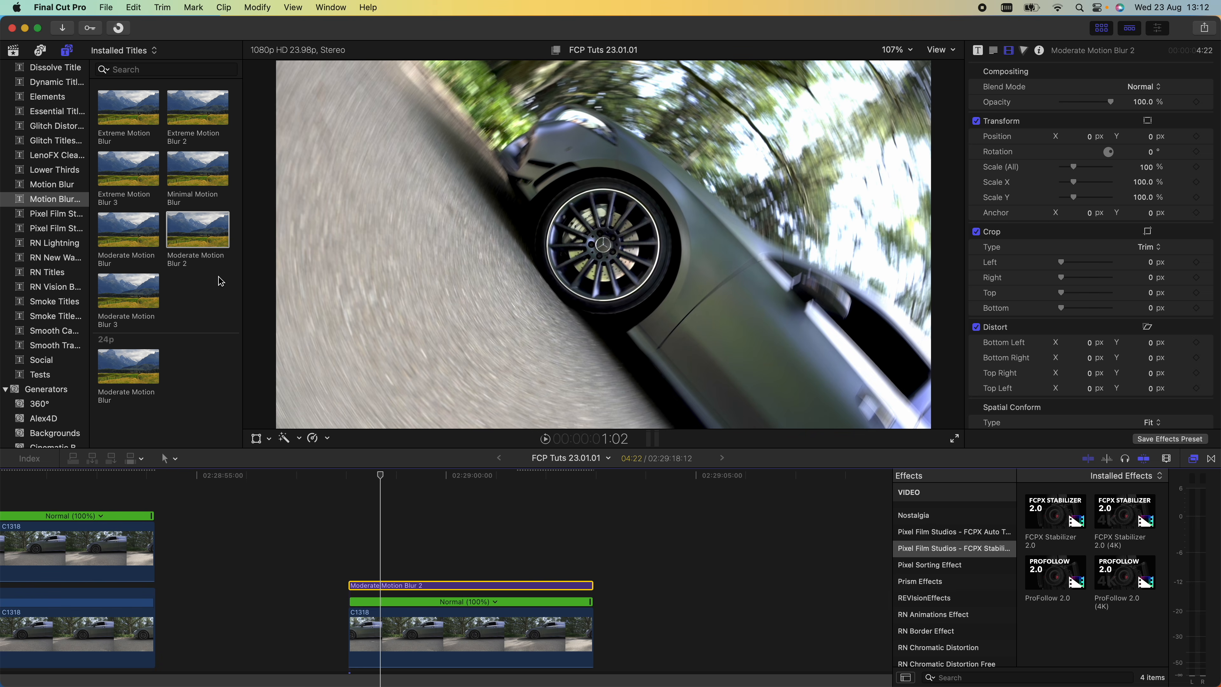
key("space")
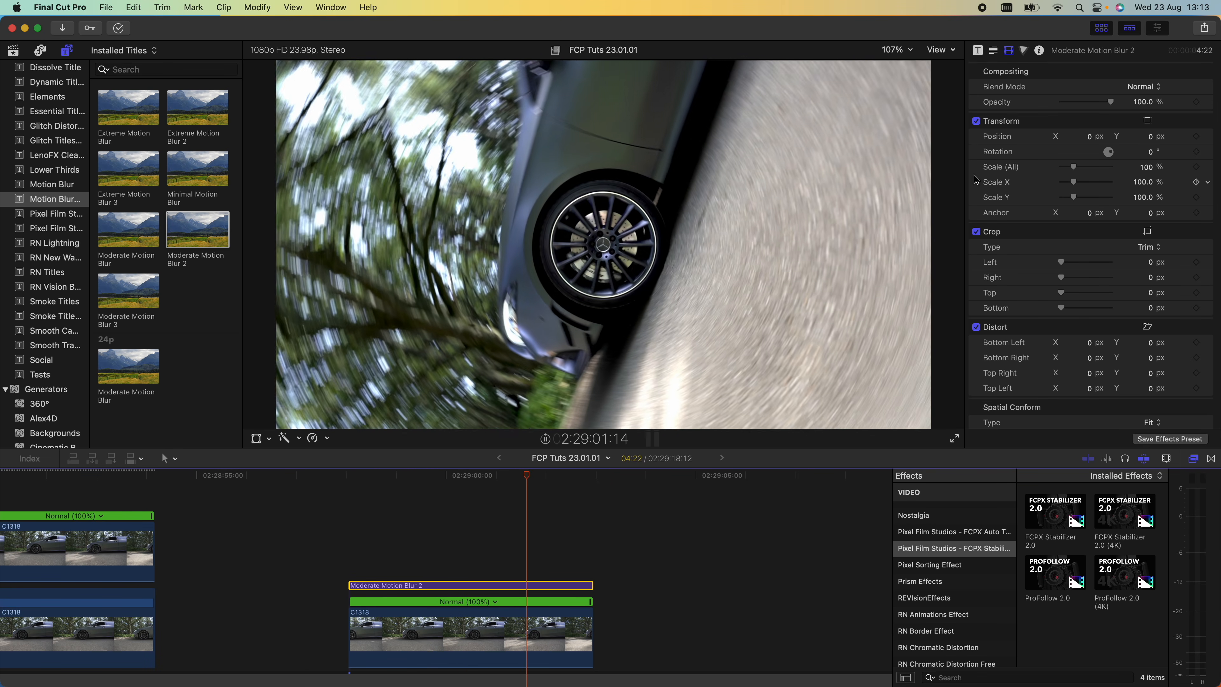
key("space")
left_click(551, 481)
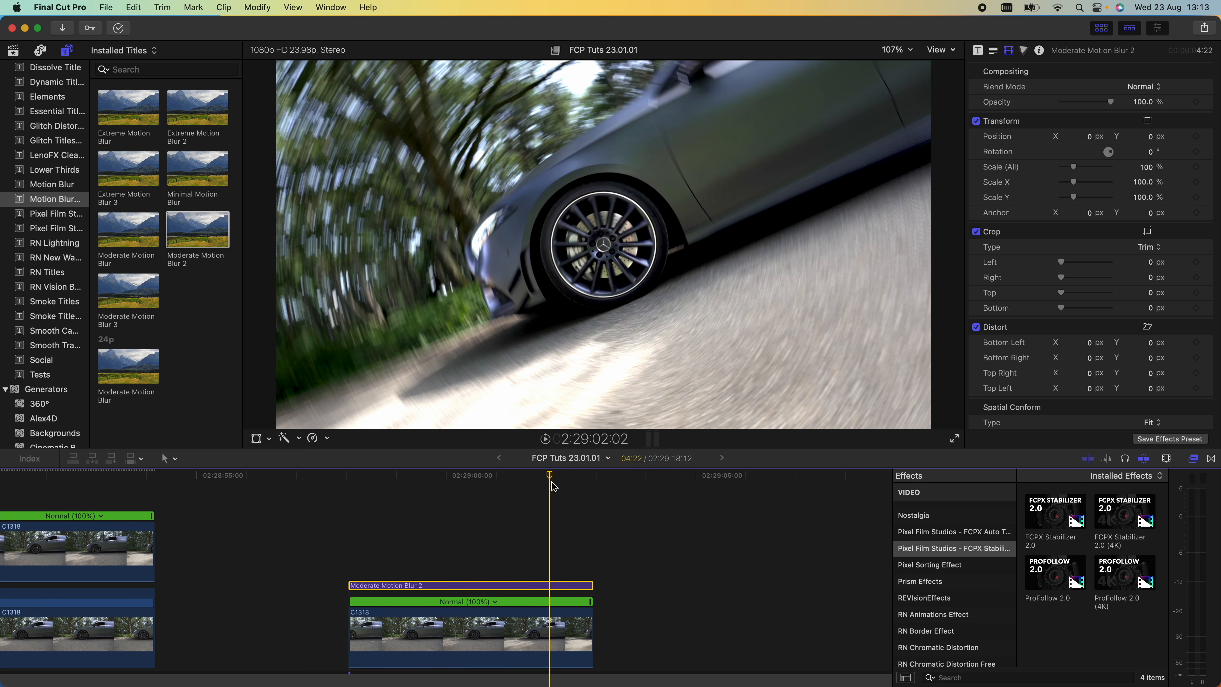